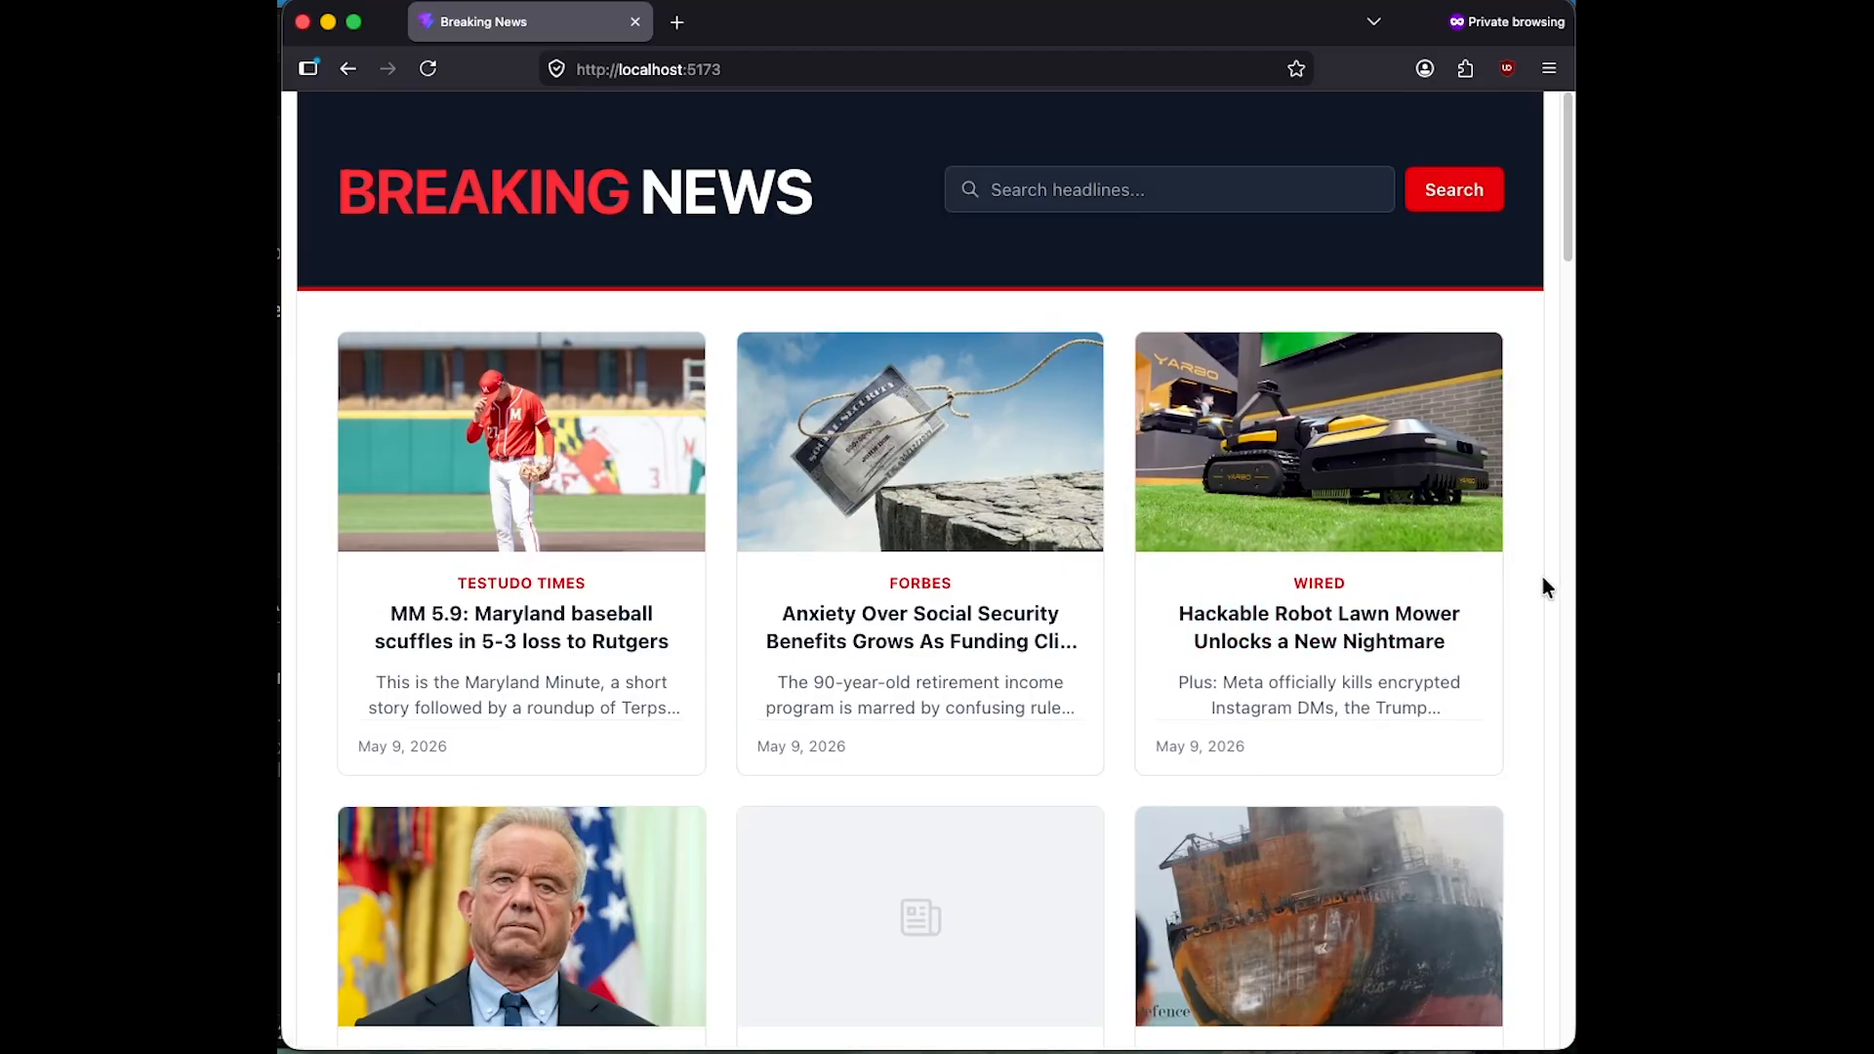
- Look through the article cards of the locally running news app and open page 2 of its listing
scroll(908, 750, down, 10)
scroll(908, 750, down, 10)
click(893, 948)
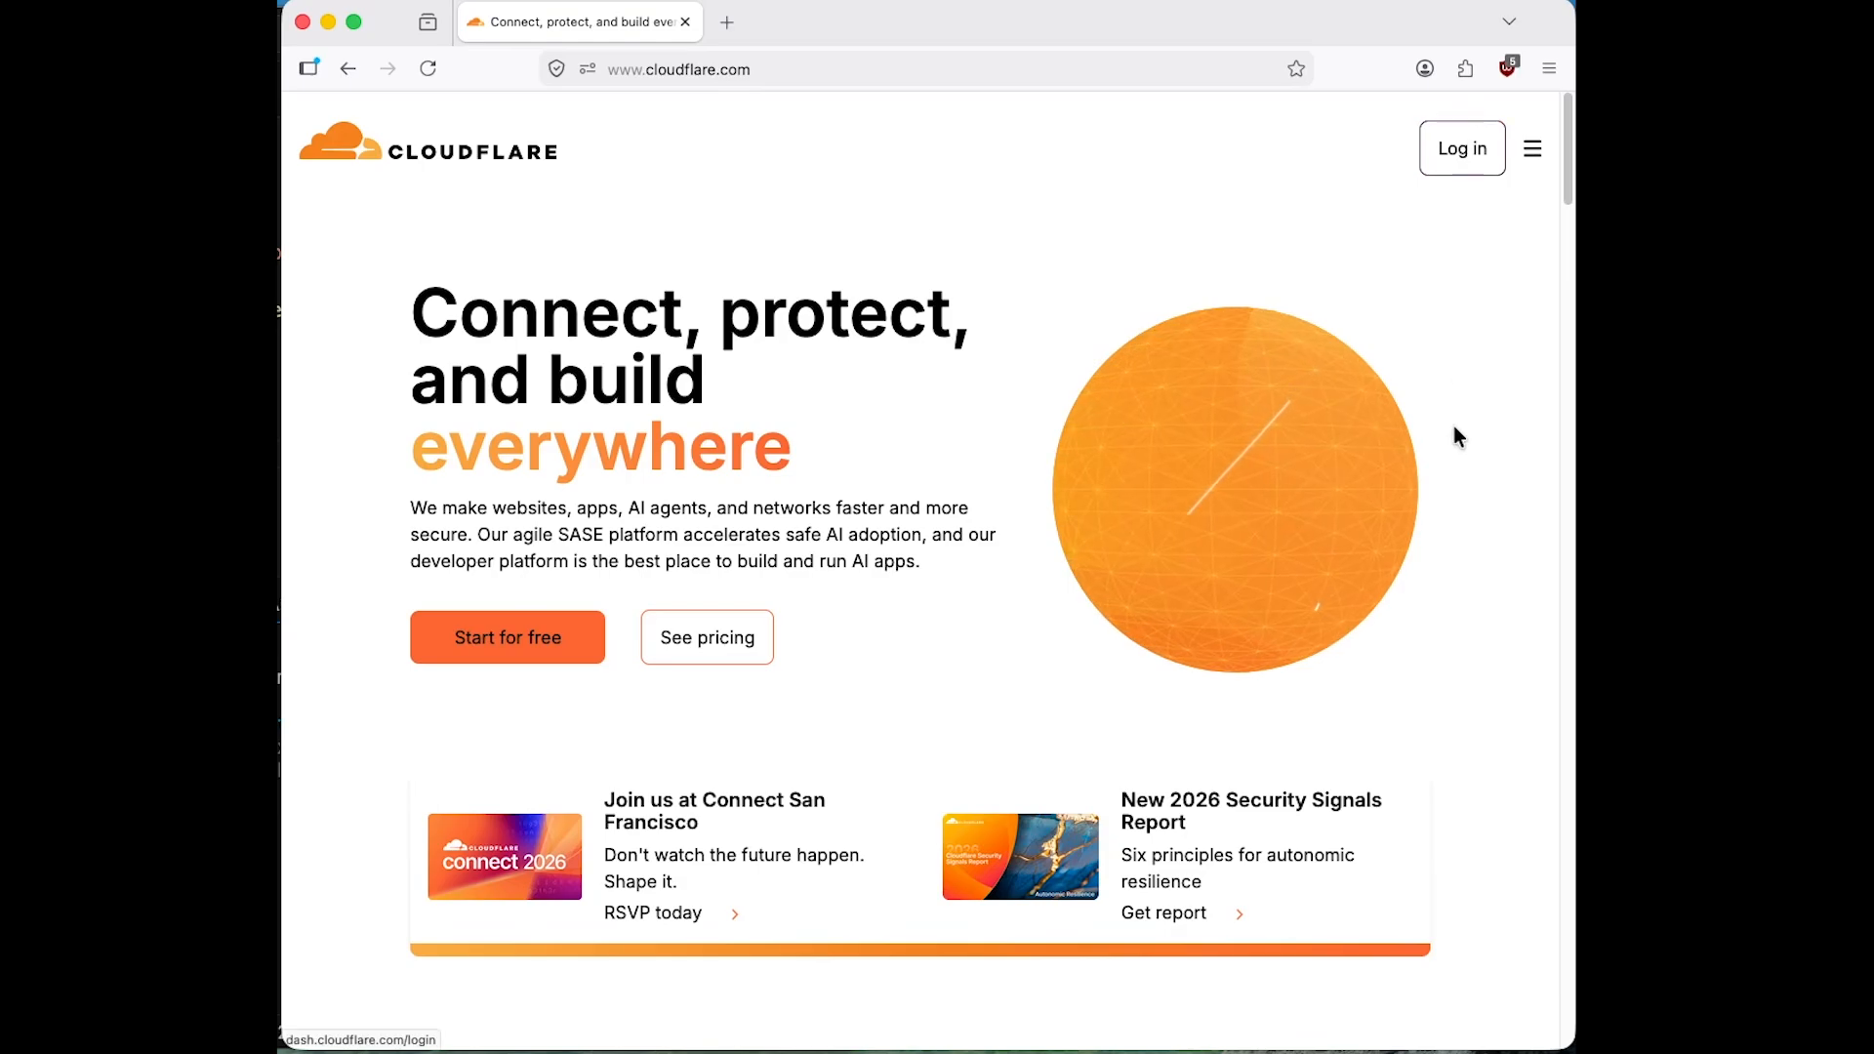
- Log in to the Cloudflare account and start creating a new application under Workers & Pages
click(1465, 152)
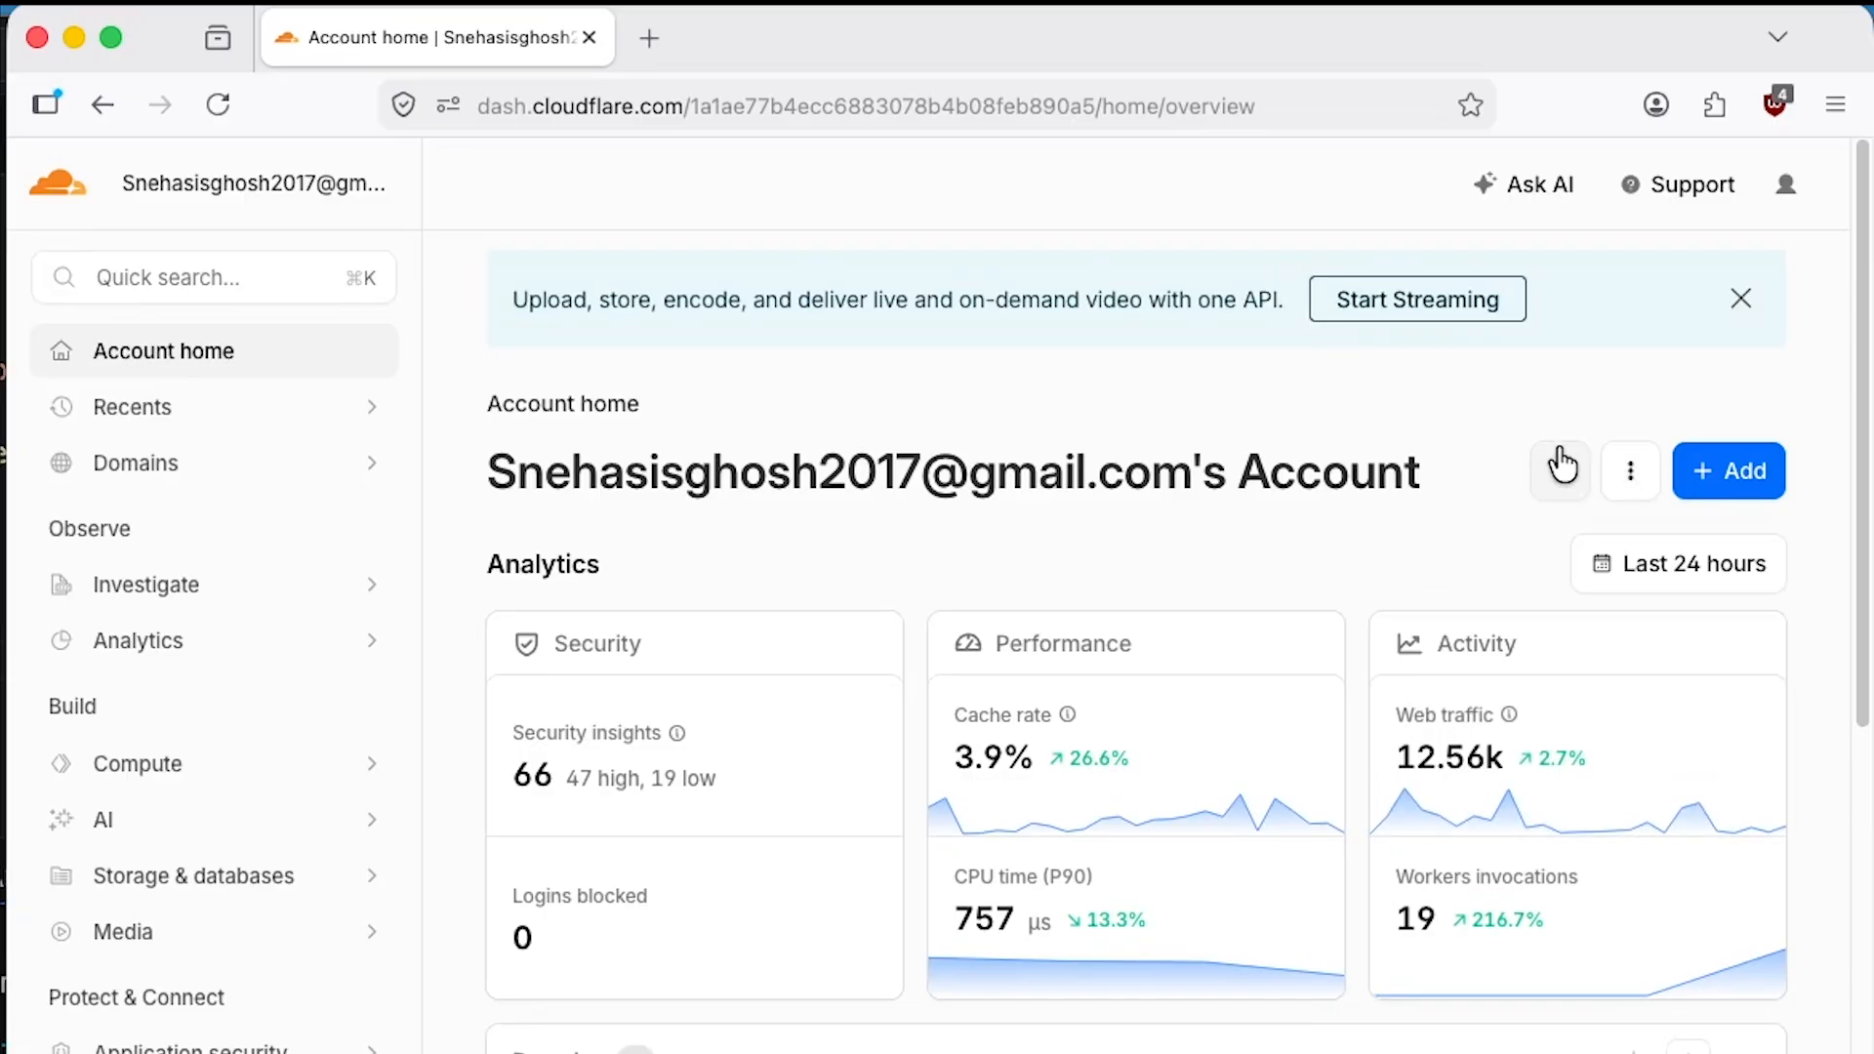
click(167, 765)
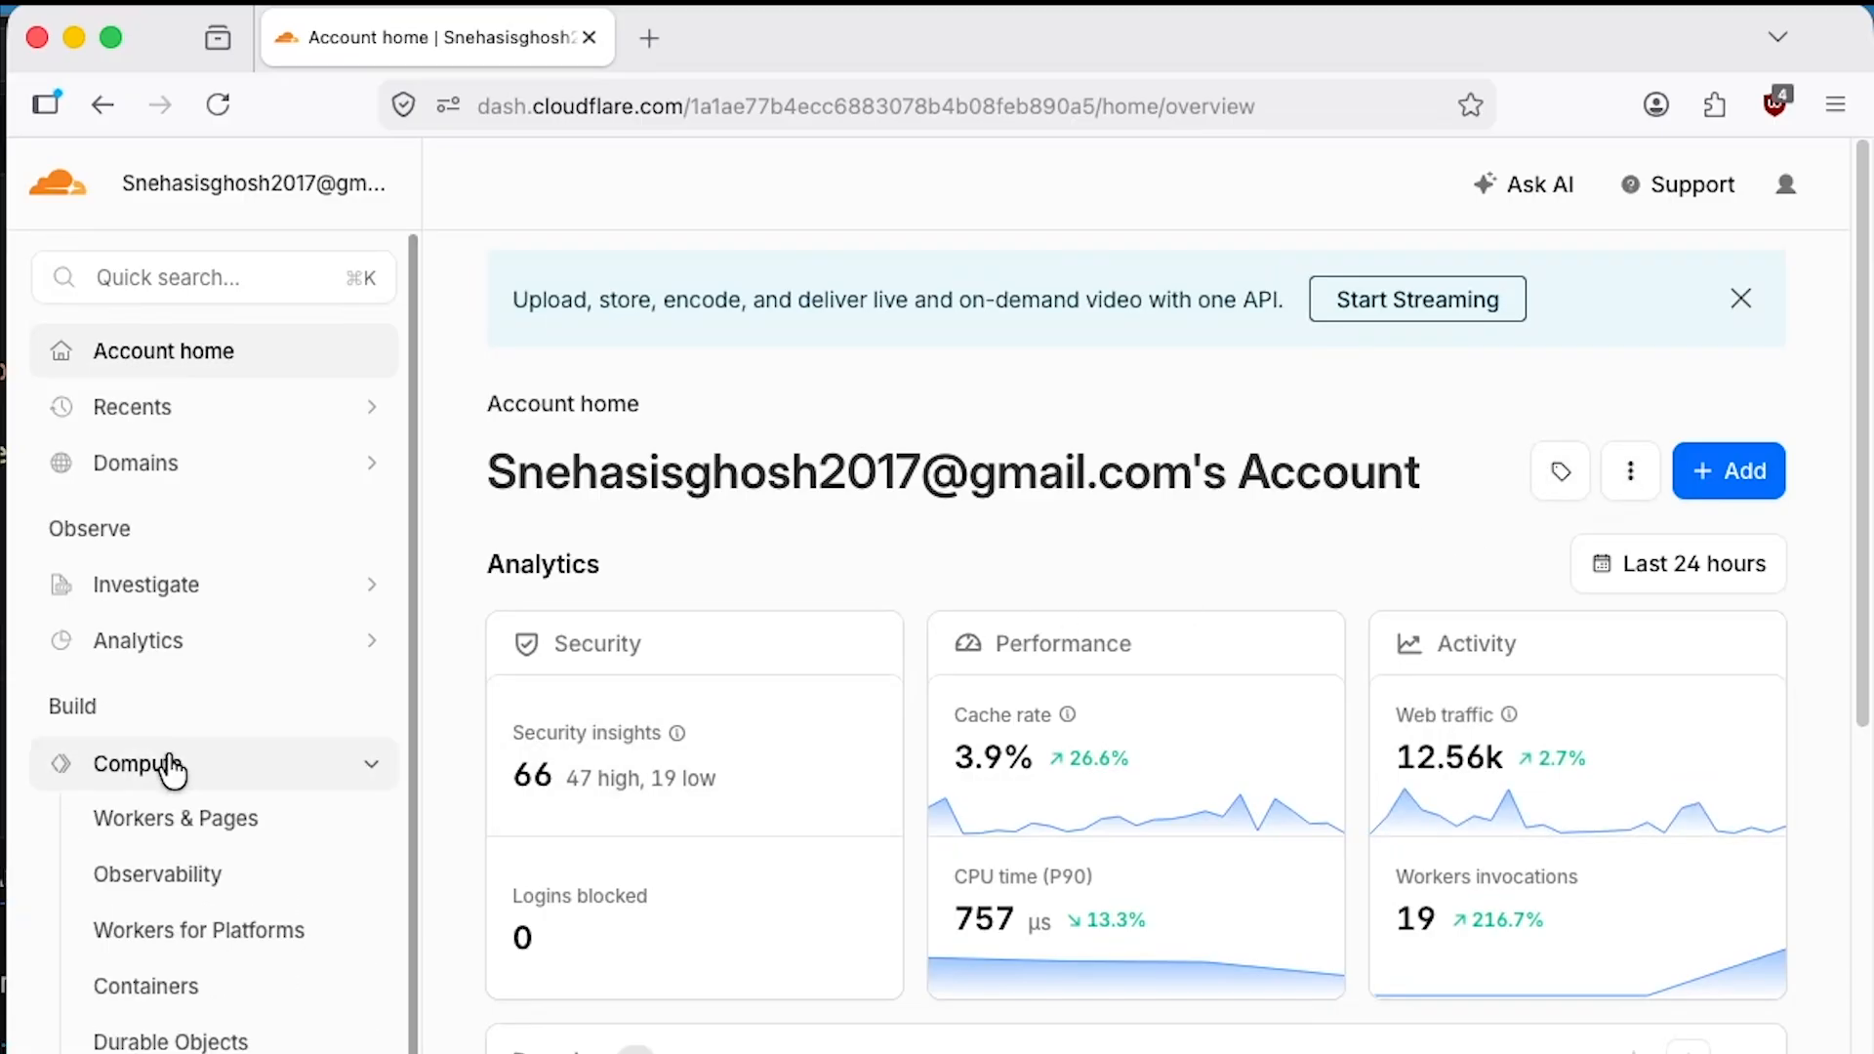
click(283, 842)
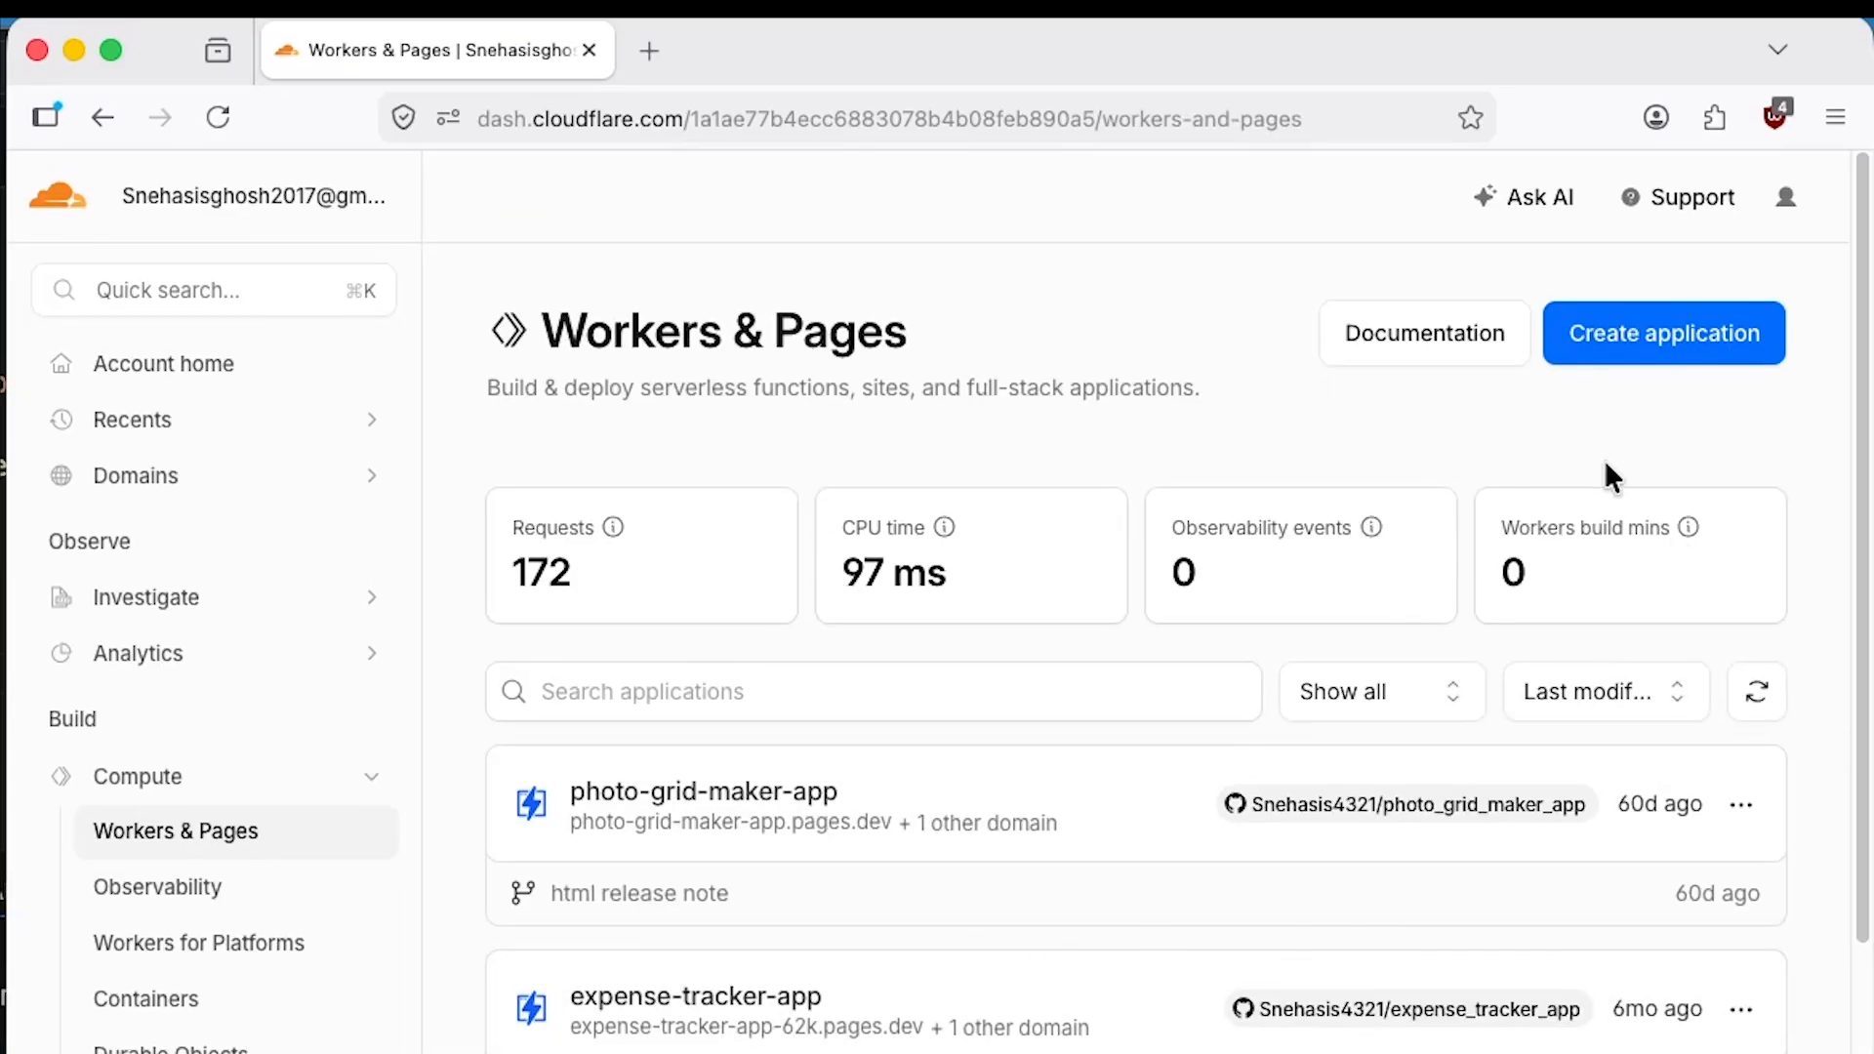
click(1702, 376)
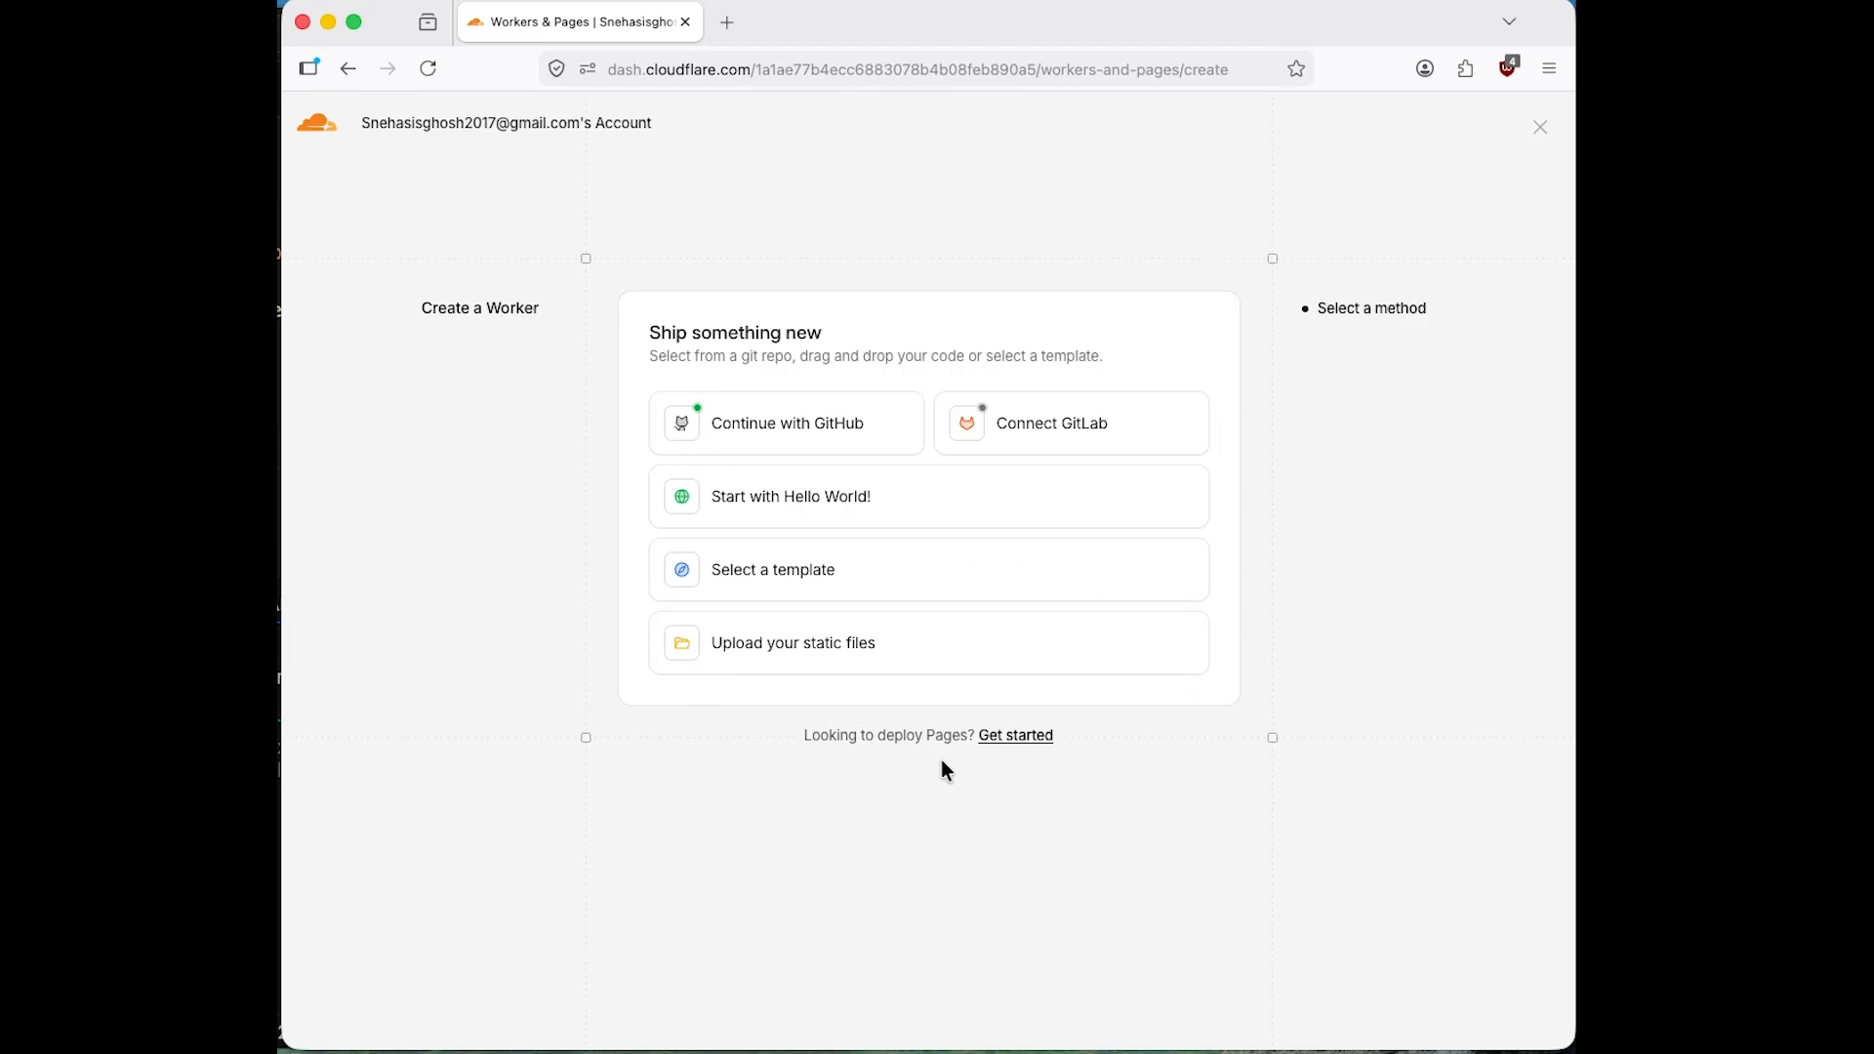
- Choose a Pages deployment instead of a Worker and import an existing Git repository
drag(804, 746, 970, 752)
click(851, 756)
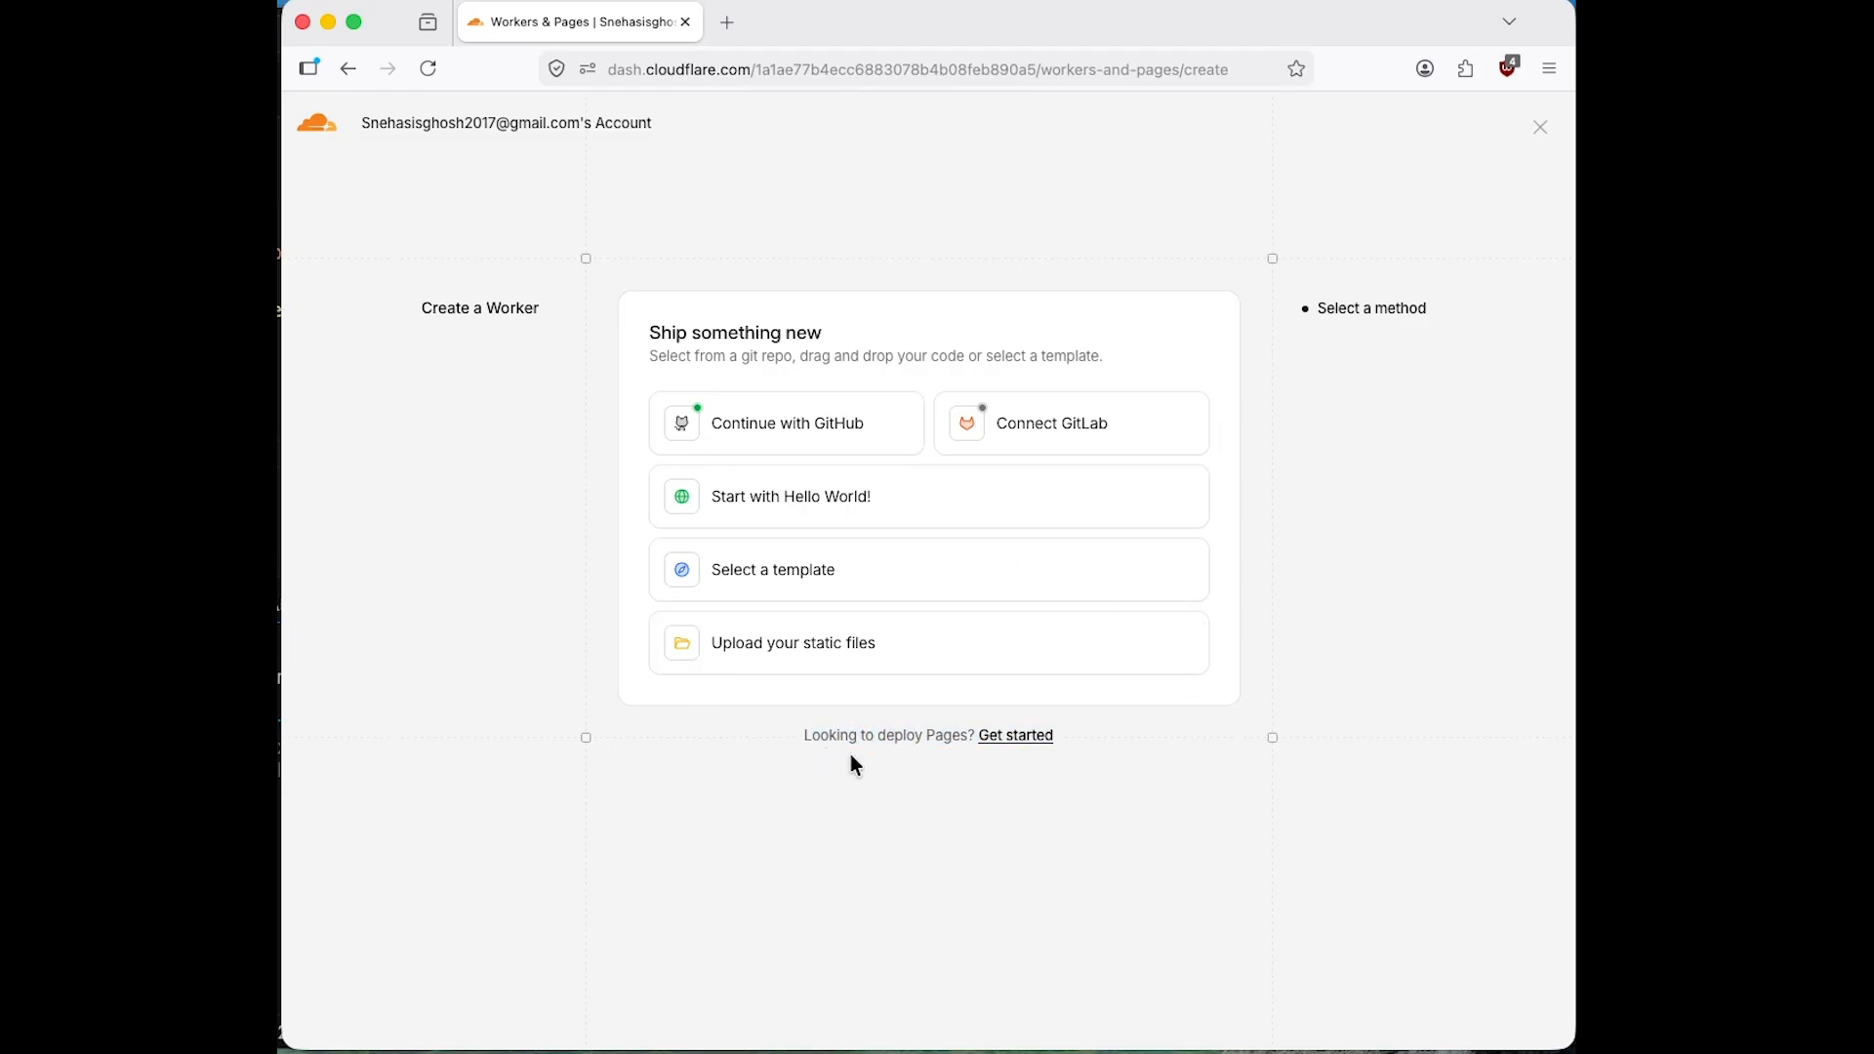
click(1027, 736)
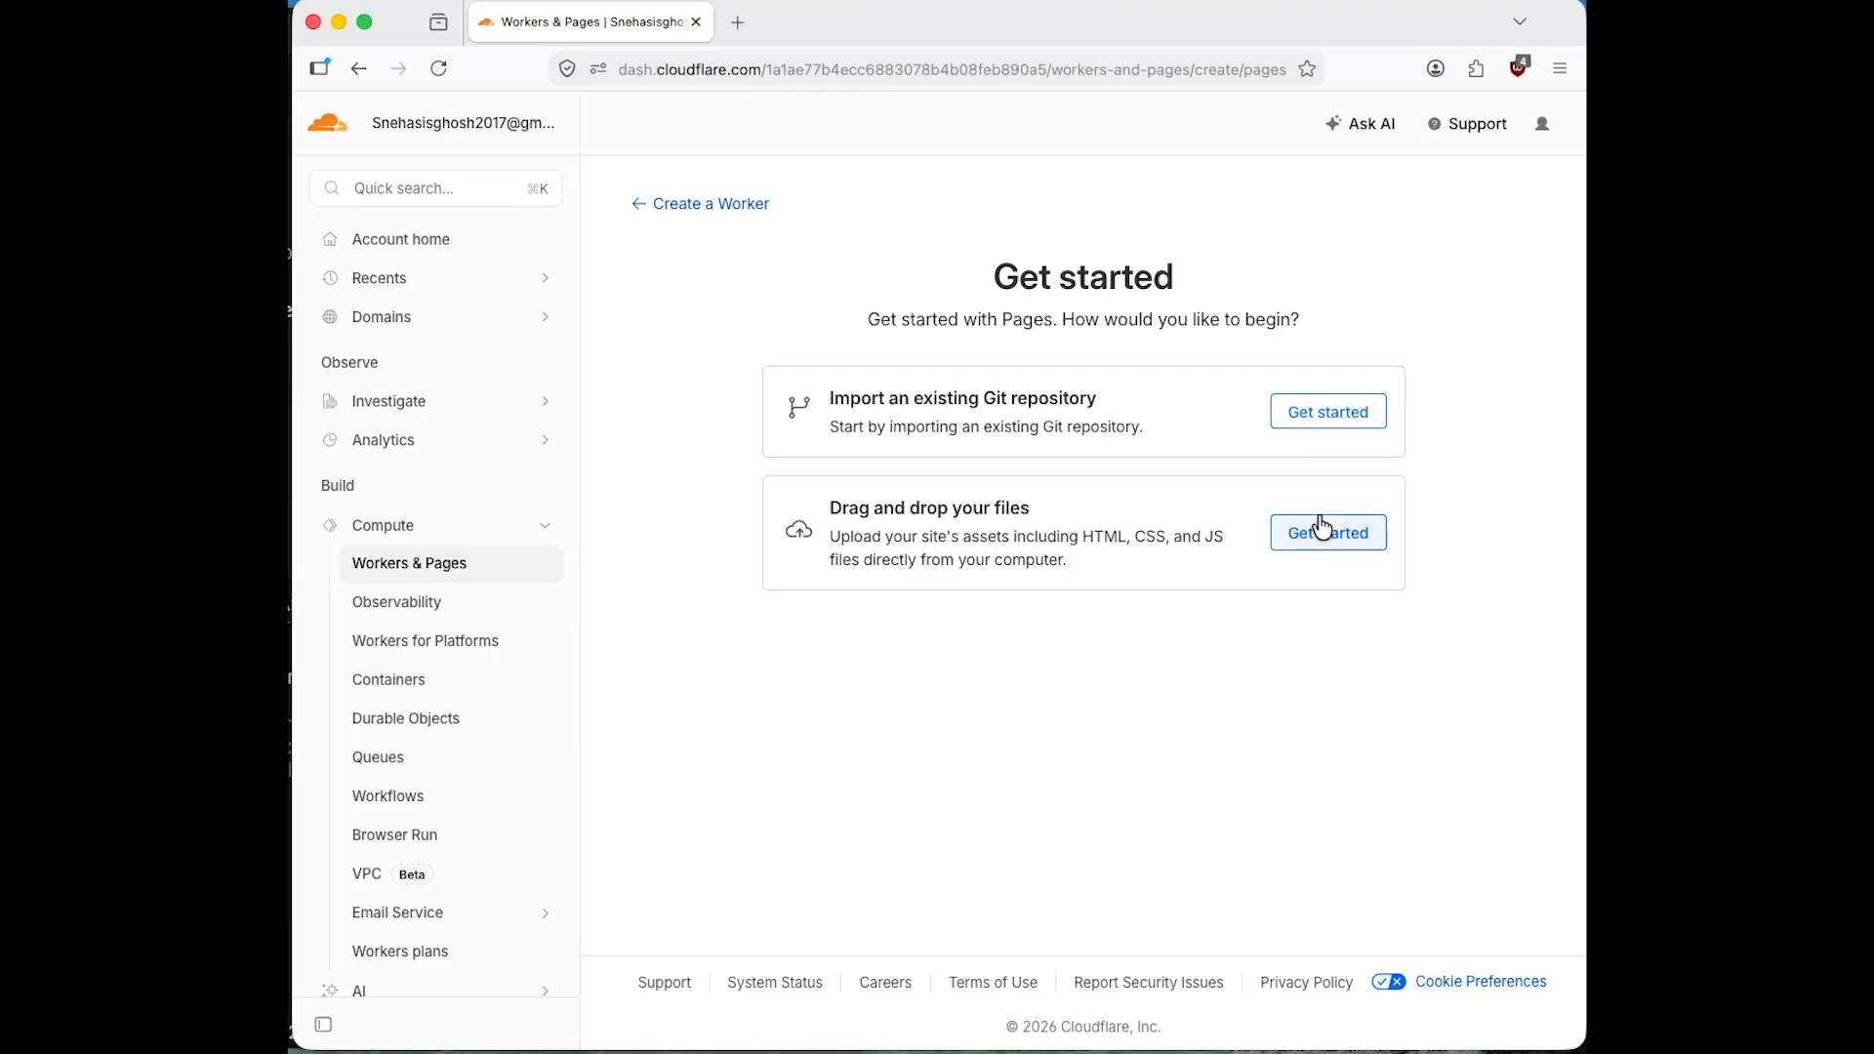
click(1356, 411)
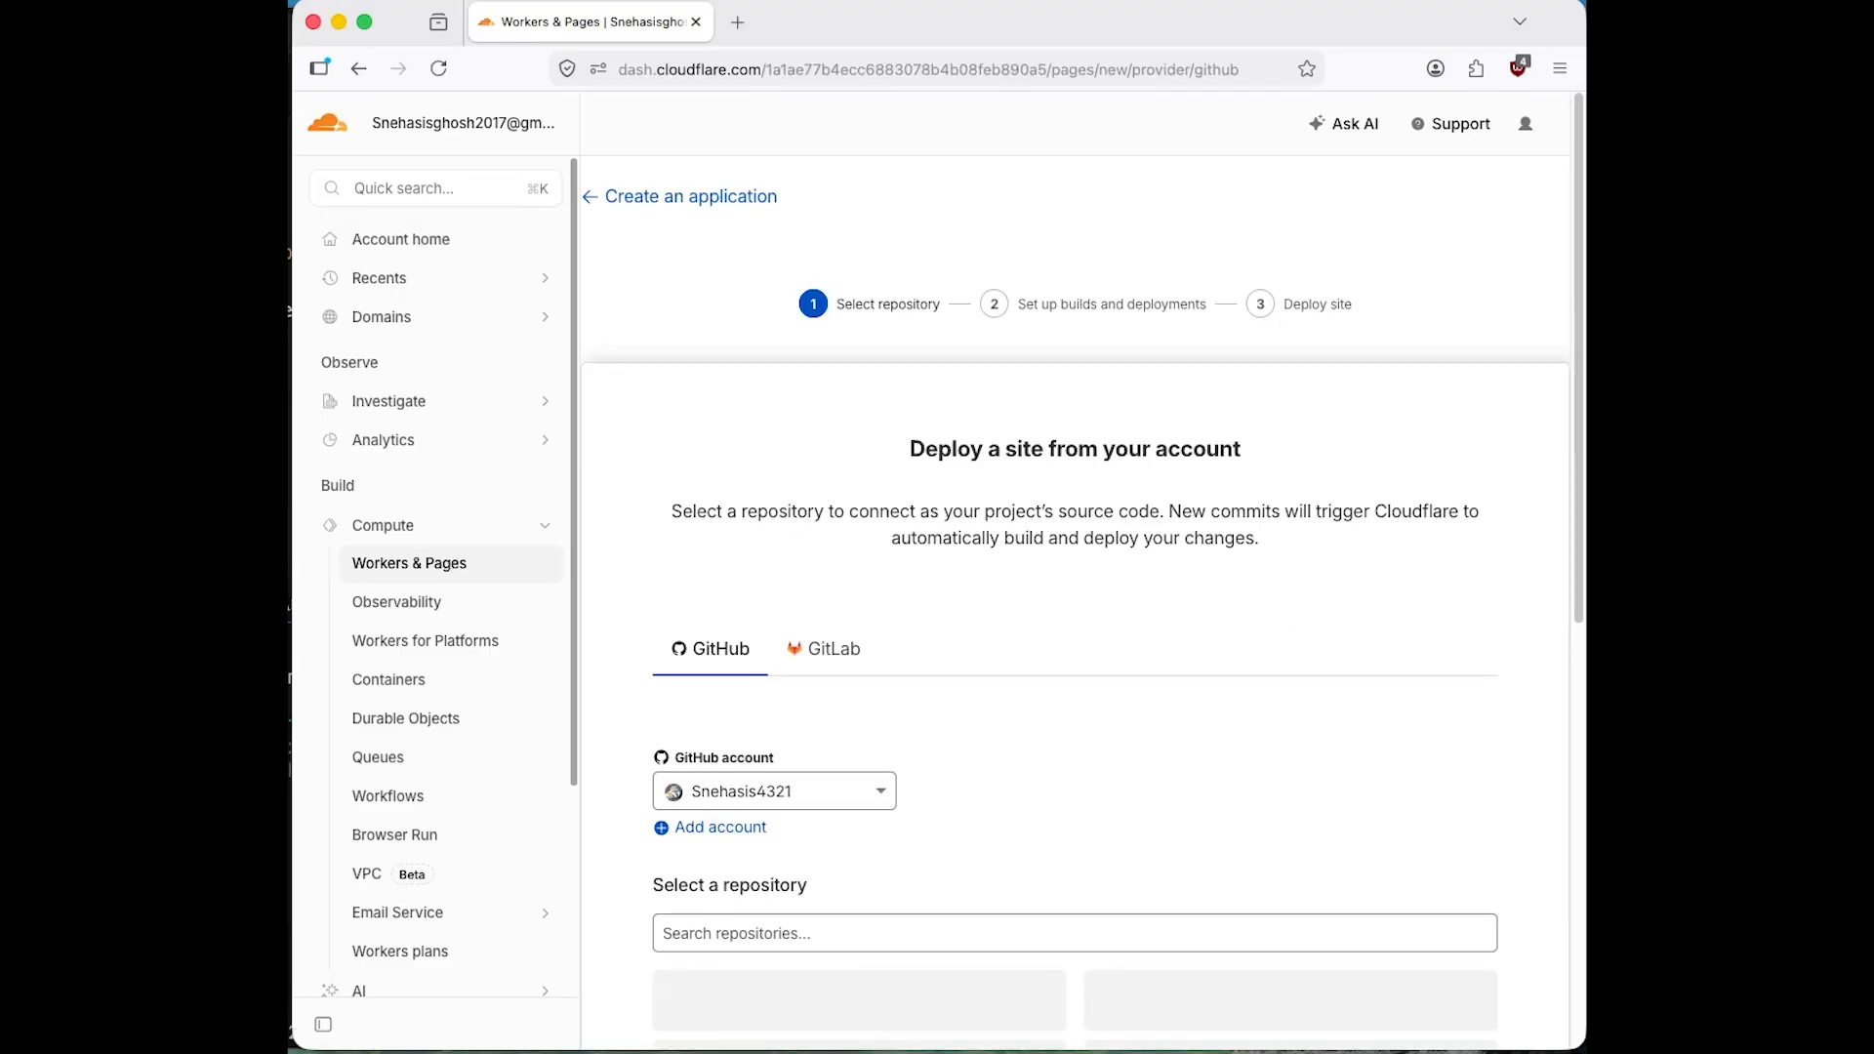
- Select the vite_news_app GitHub repository and begin its build and deployment setup
scroll(1230, 786, down, 3)
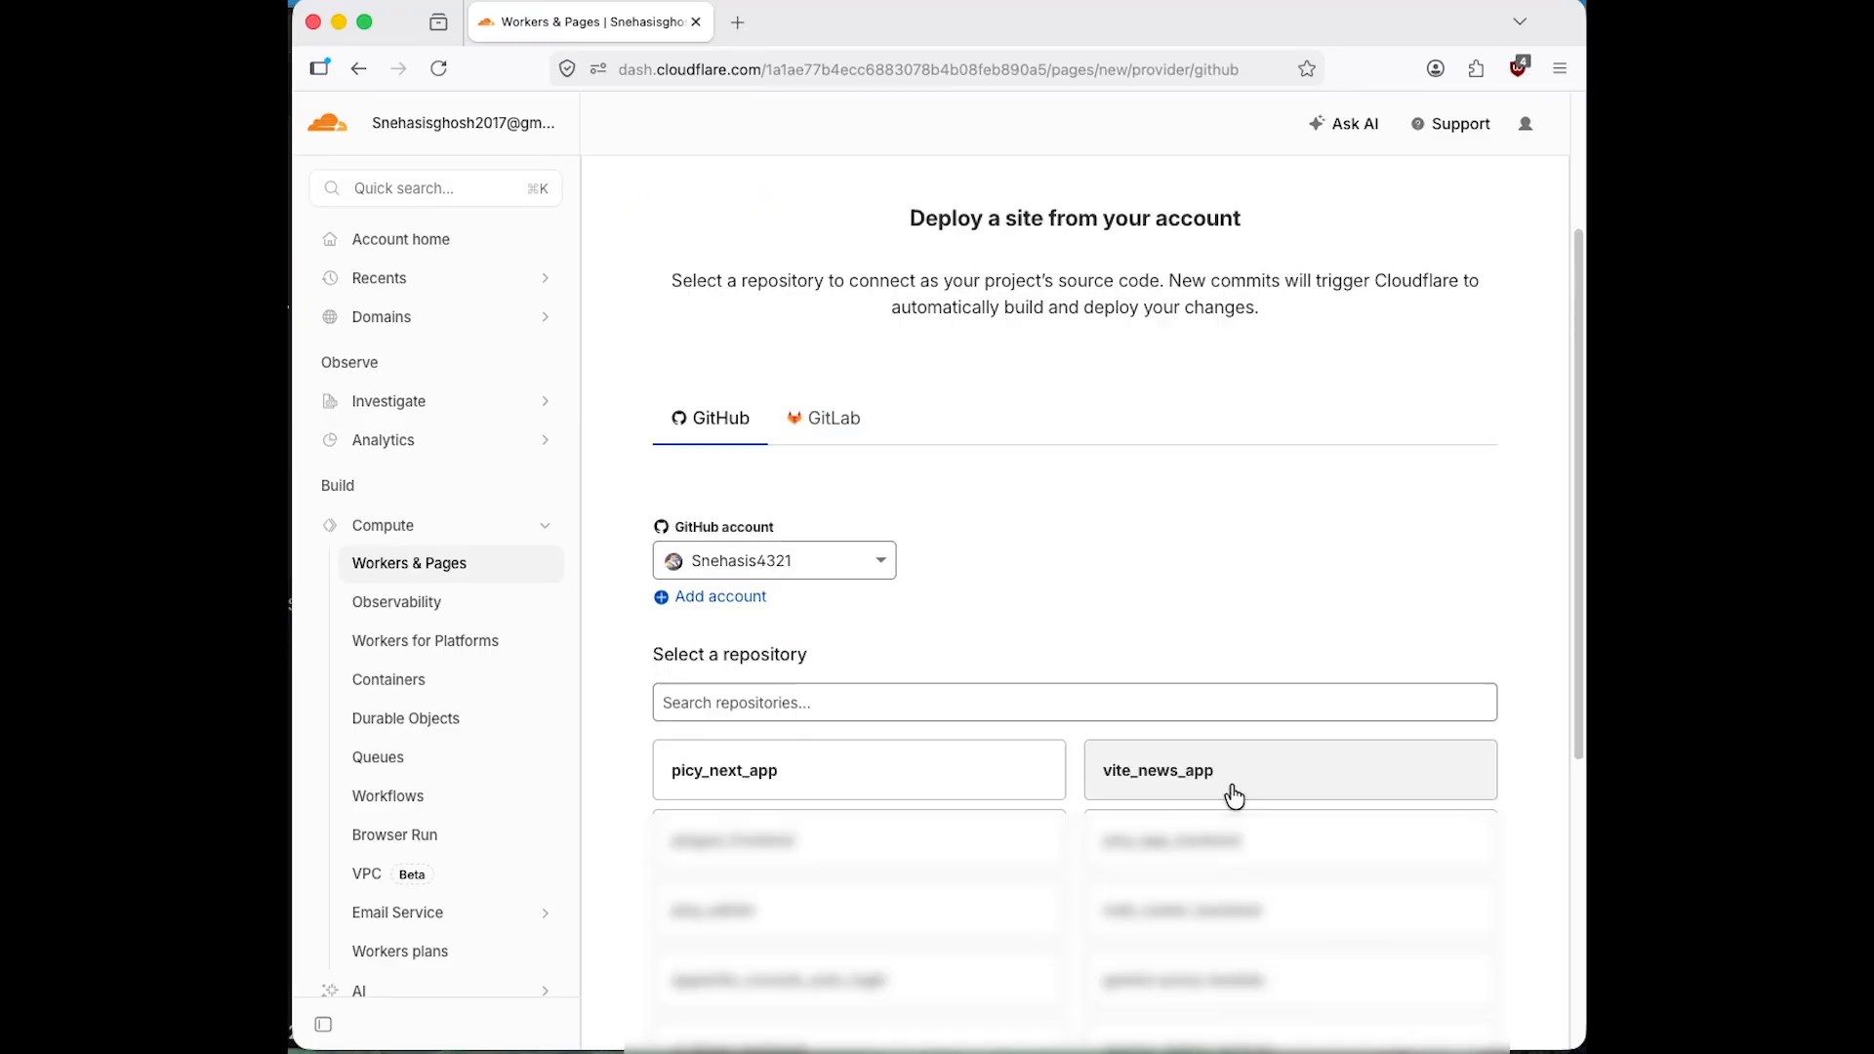
click(1230, 787)
scroll(1233, 782, up, 3)
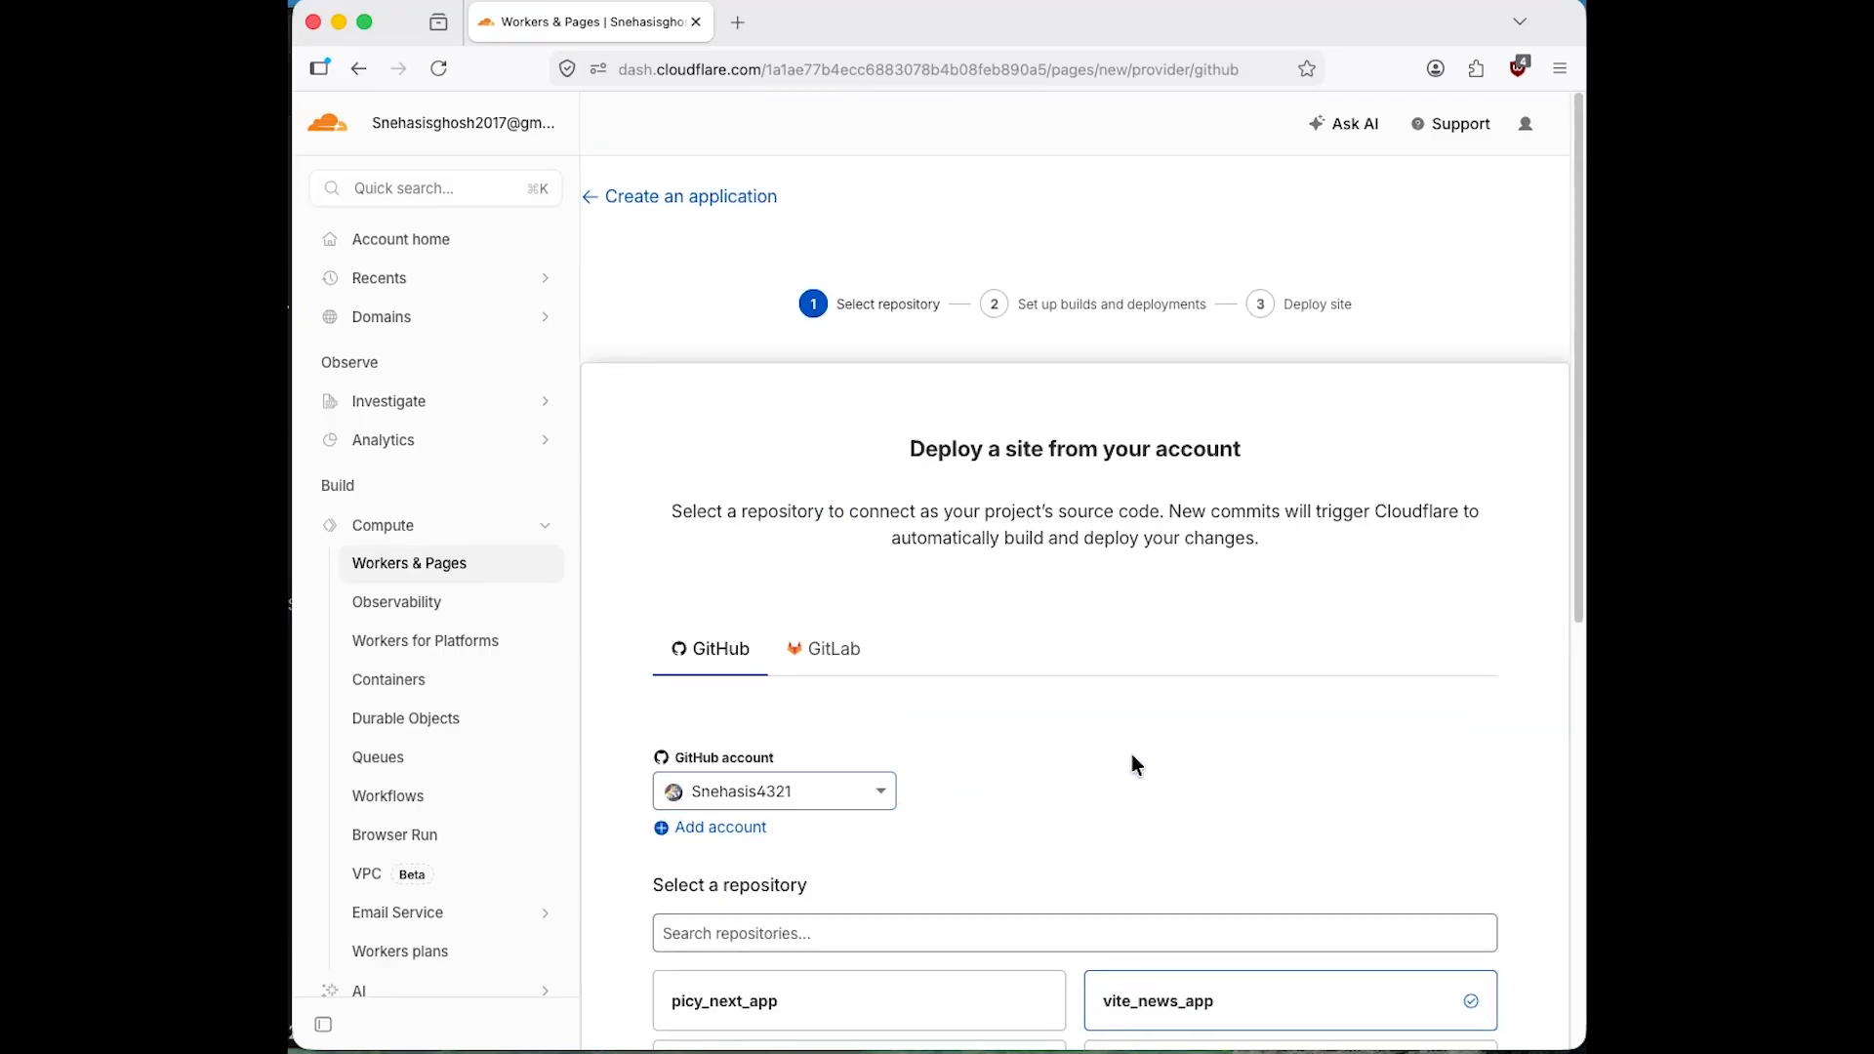
scroll(1269, 791, down, 5)
click(1411, 818)
- Set the framework preset to React (Vite), with build command npm run build and output directory dist
scroll(1367, 772, down, 3)
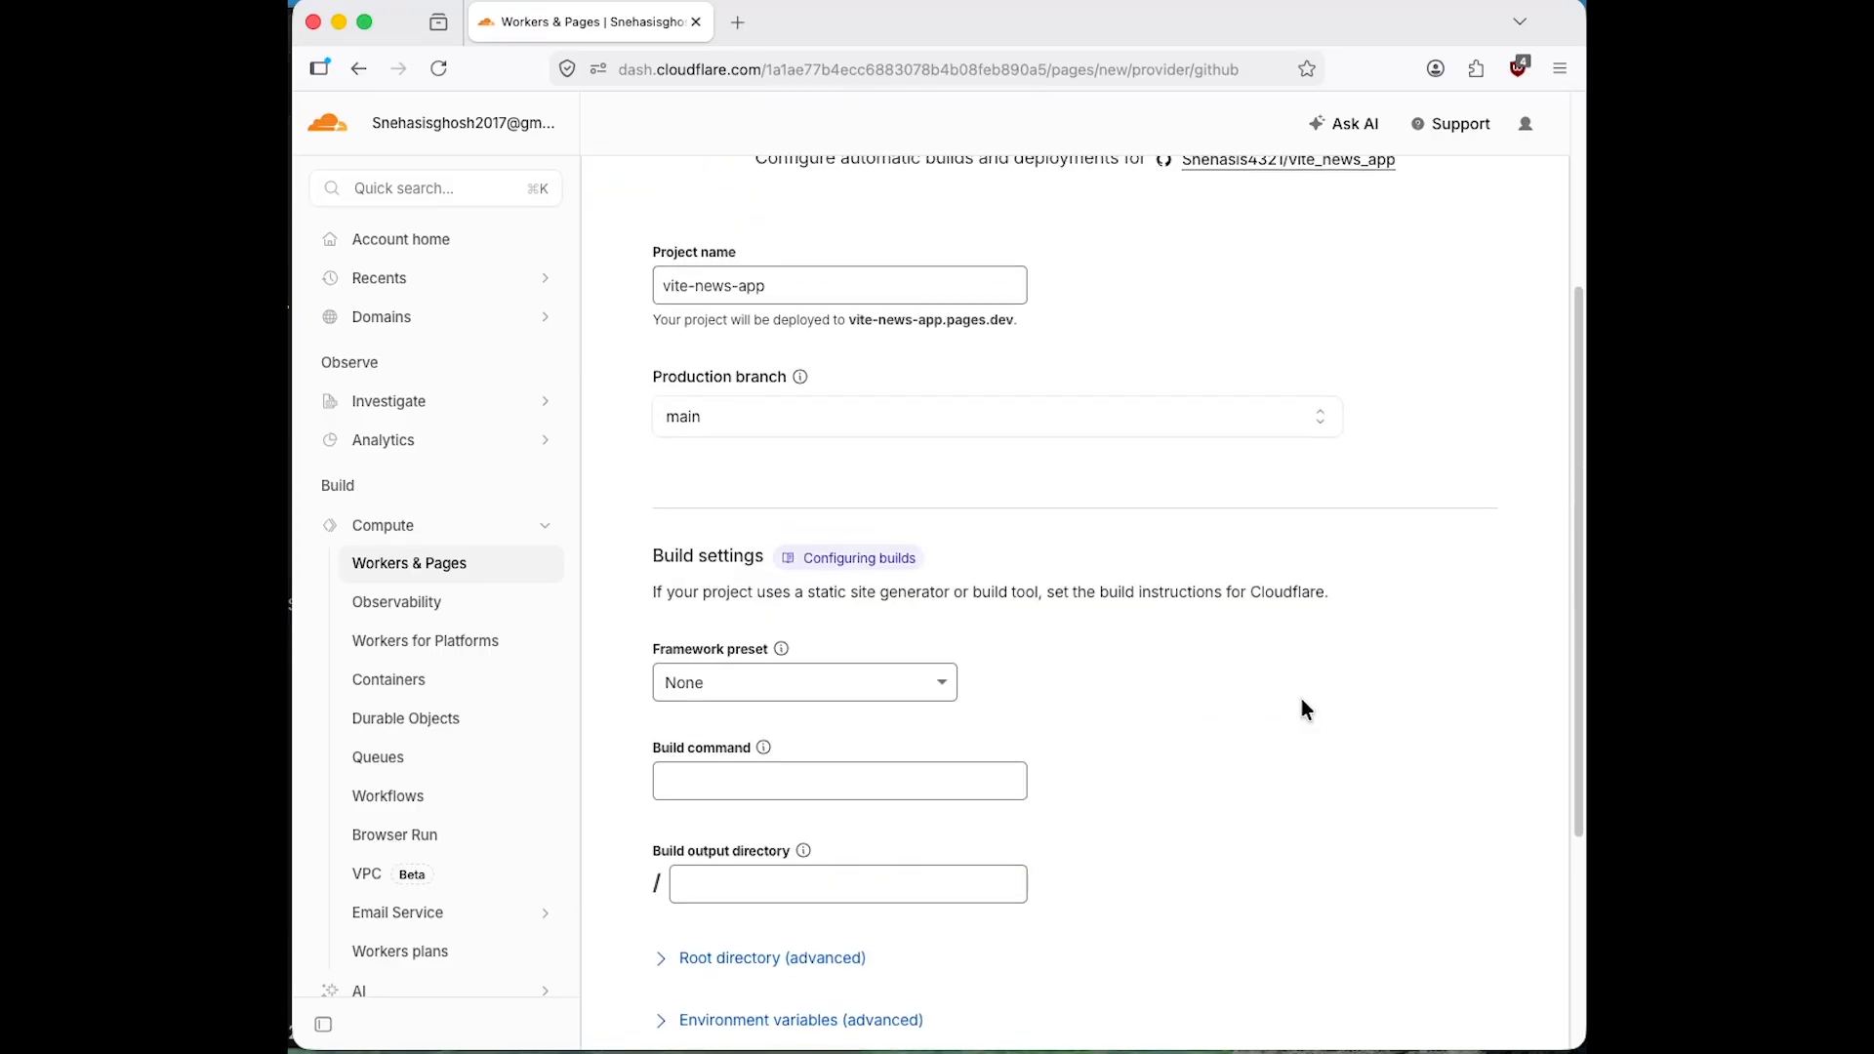
scroll(1303, 699, down, 1)
click(925, 650)
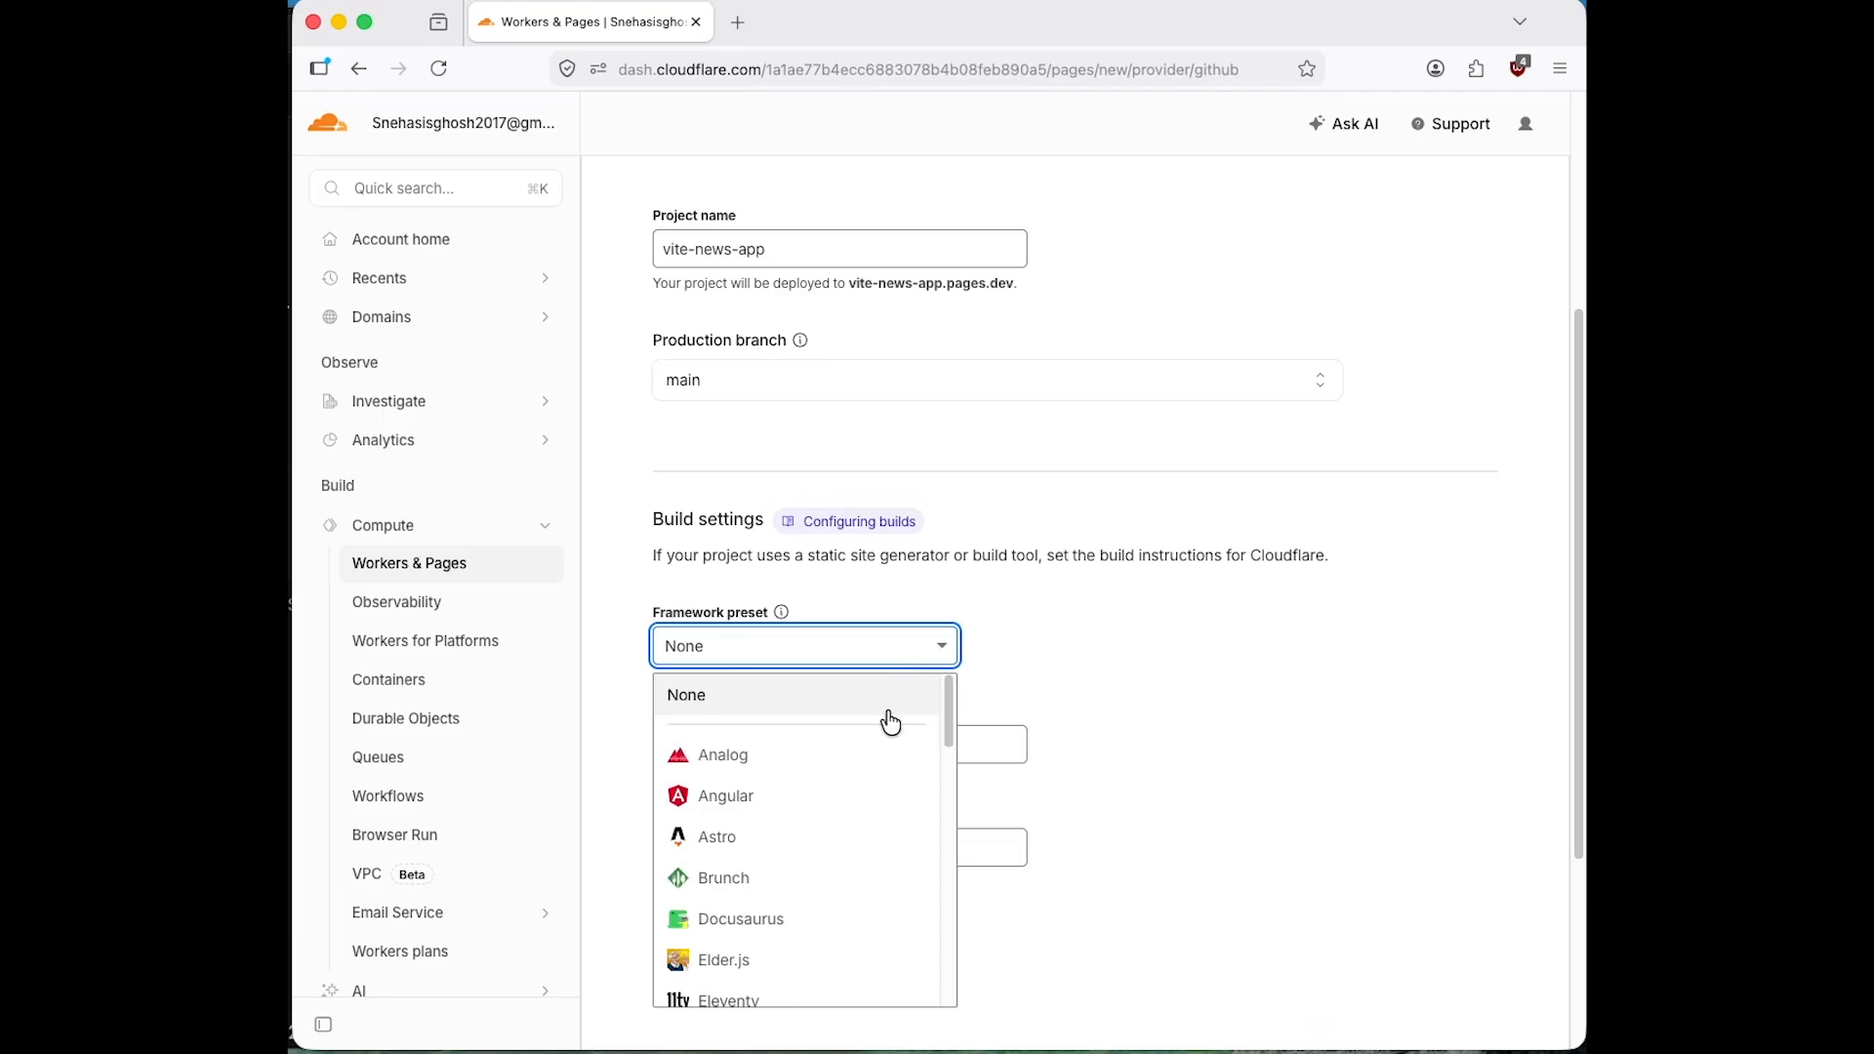
scroll(828, 842, down, 8)
click(776, 875)
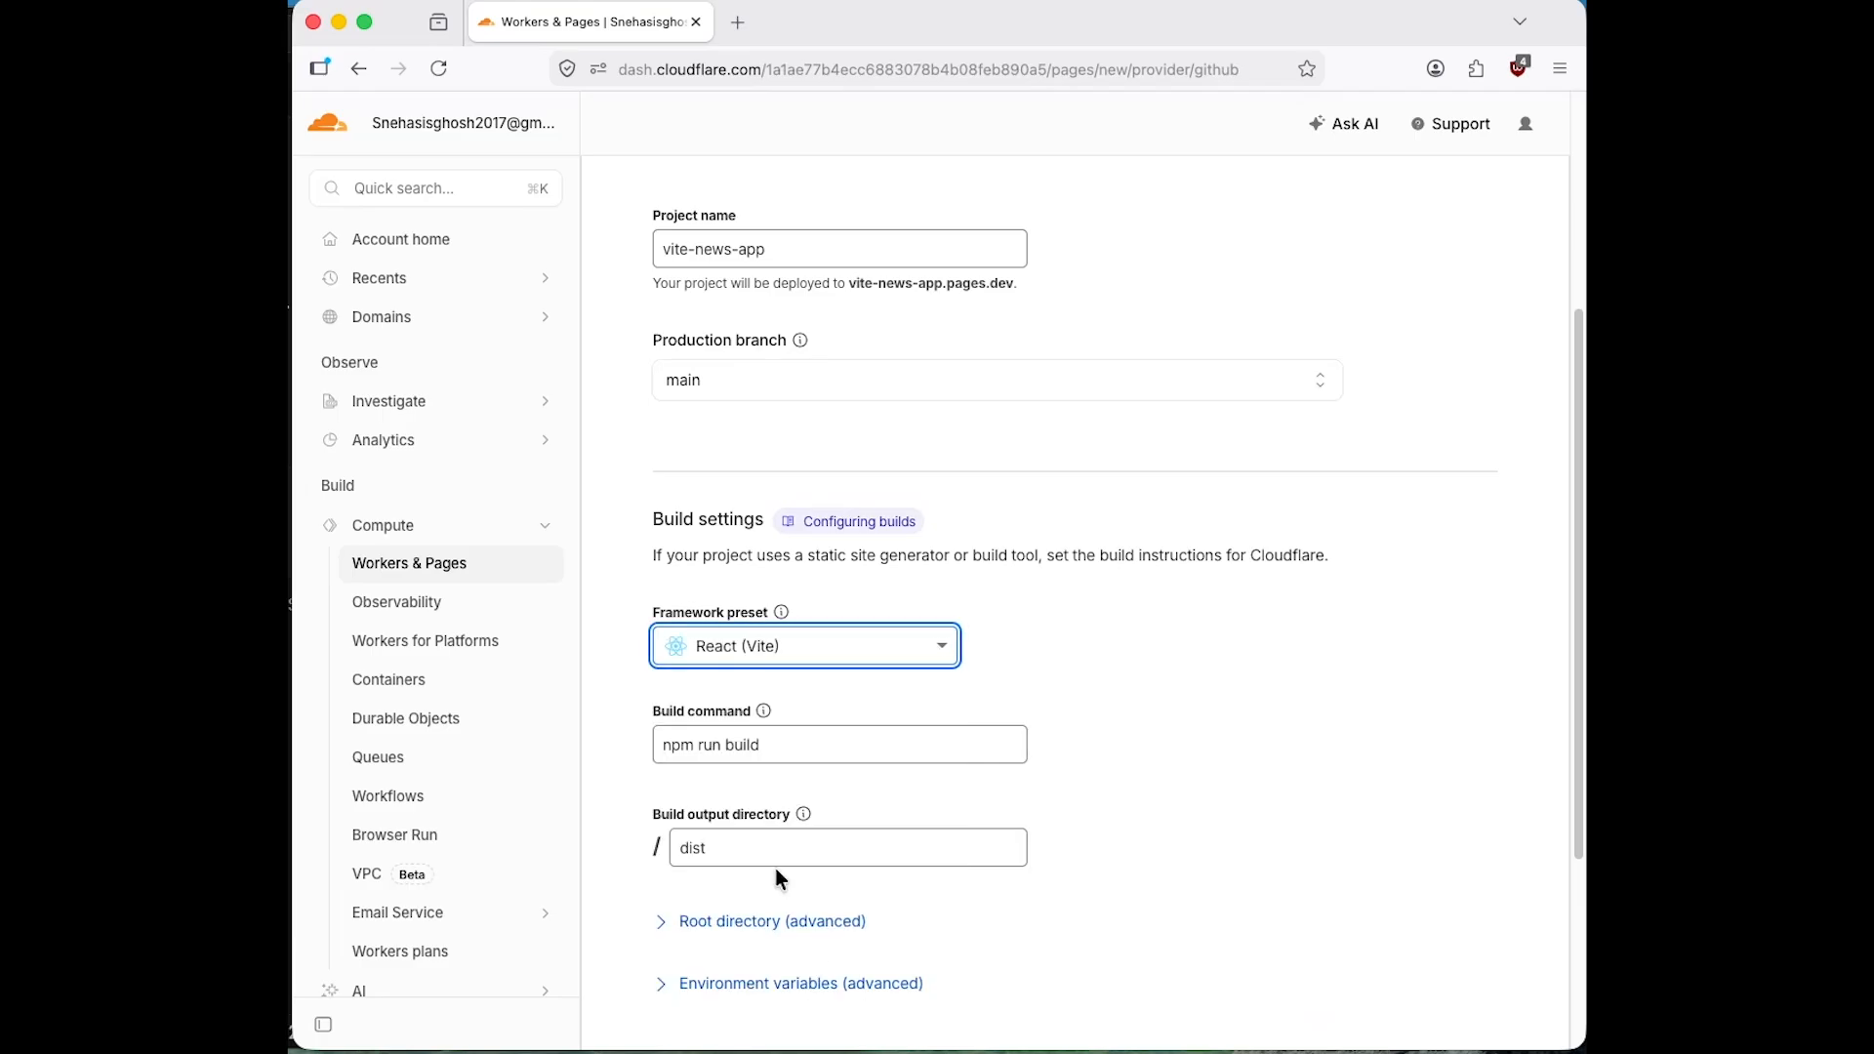
scroll(1140, 745, down, 3)
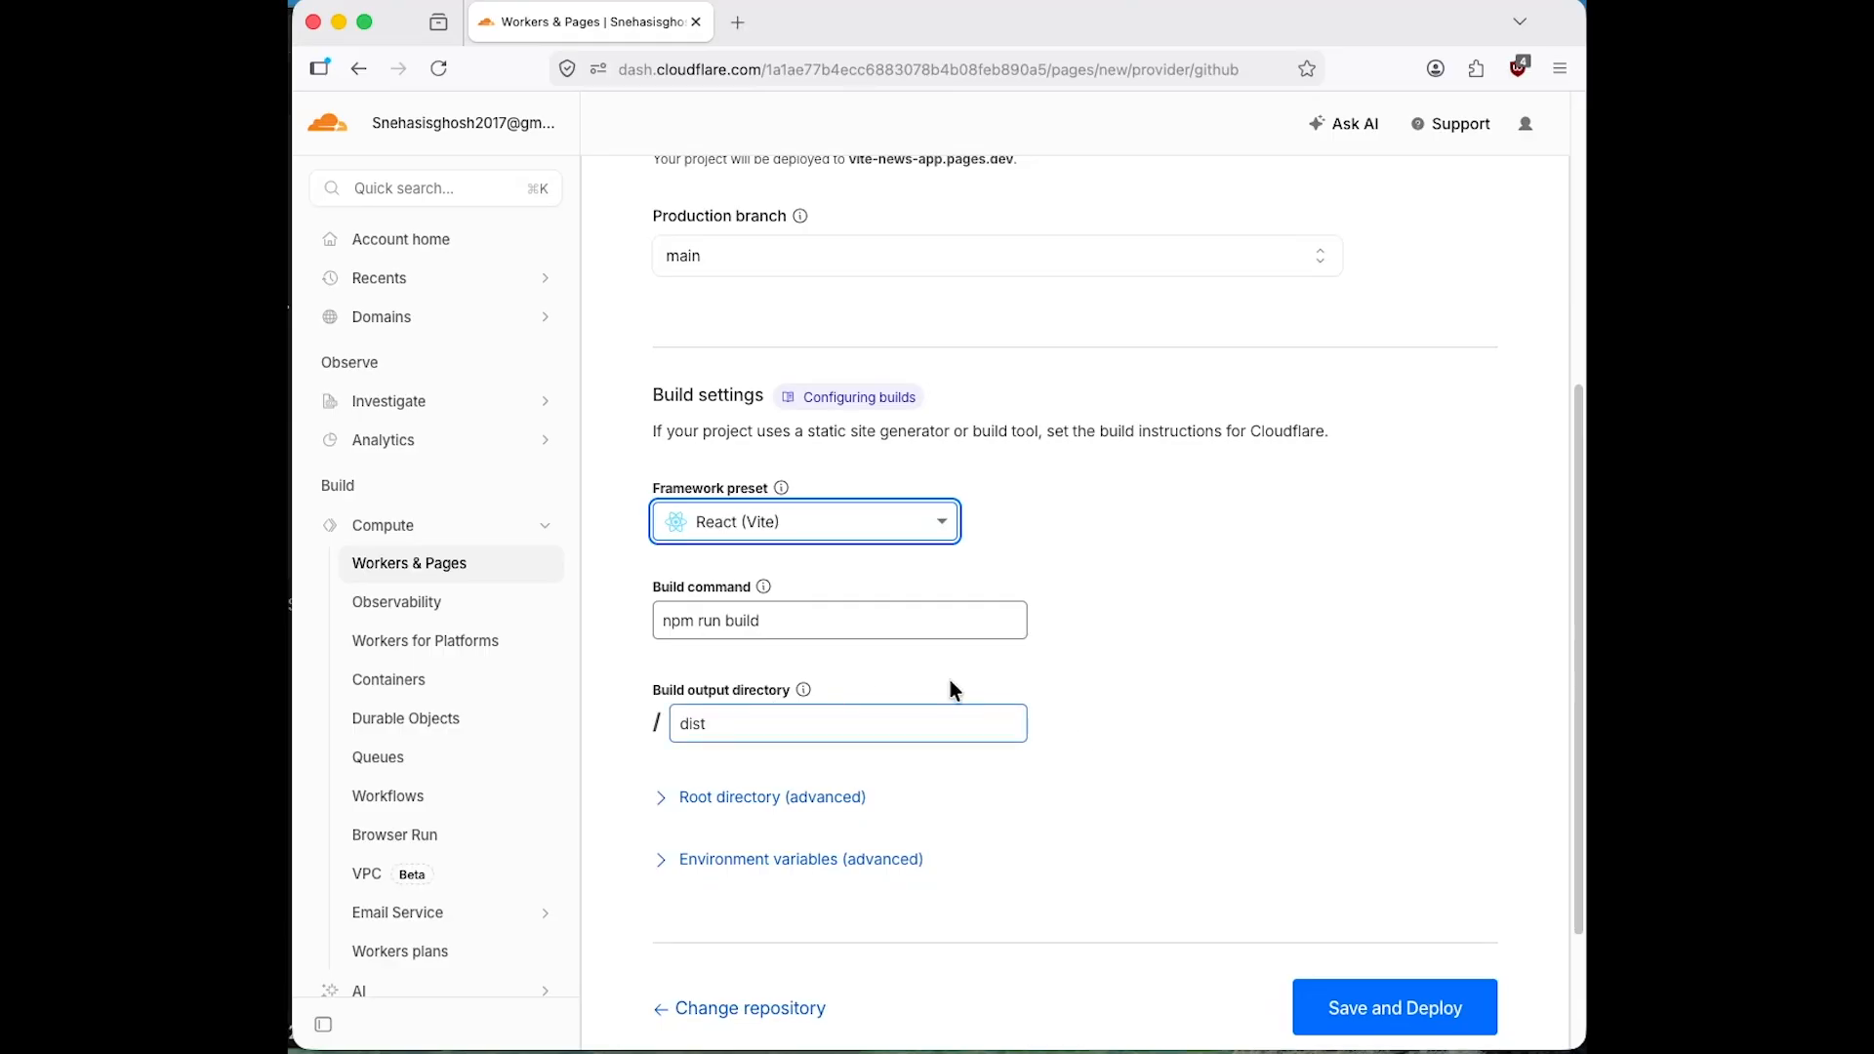
- Switch to VS Code and check the project's dist folder against the build command and output directory settings
drag(807, 615, 636, 602)
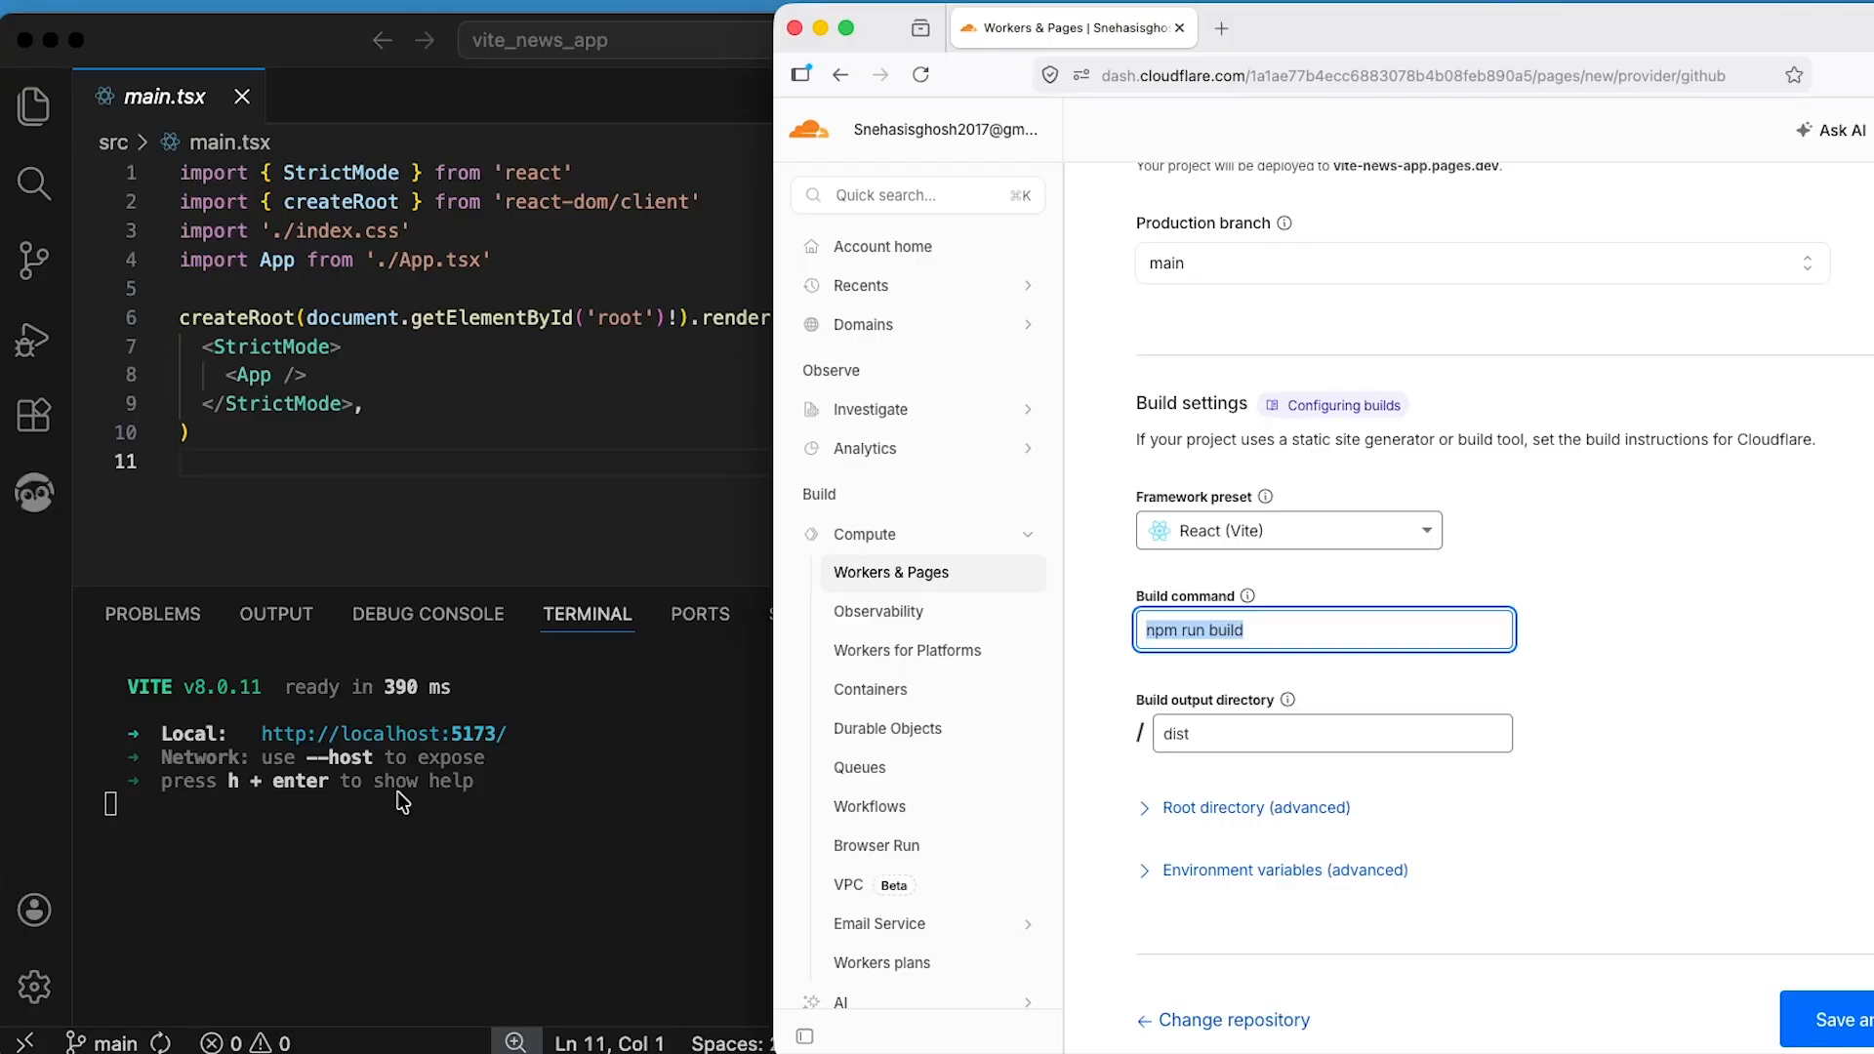
click(417, 689)
click(34, 106)
scroll(171, 327, up, 2)
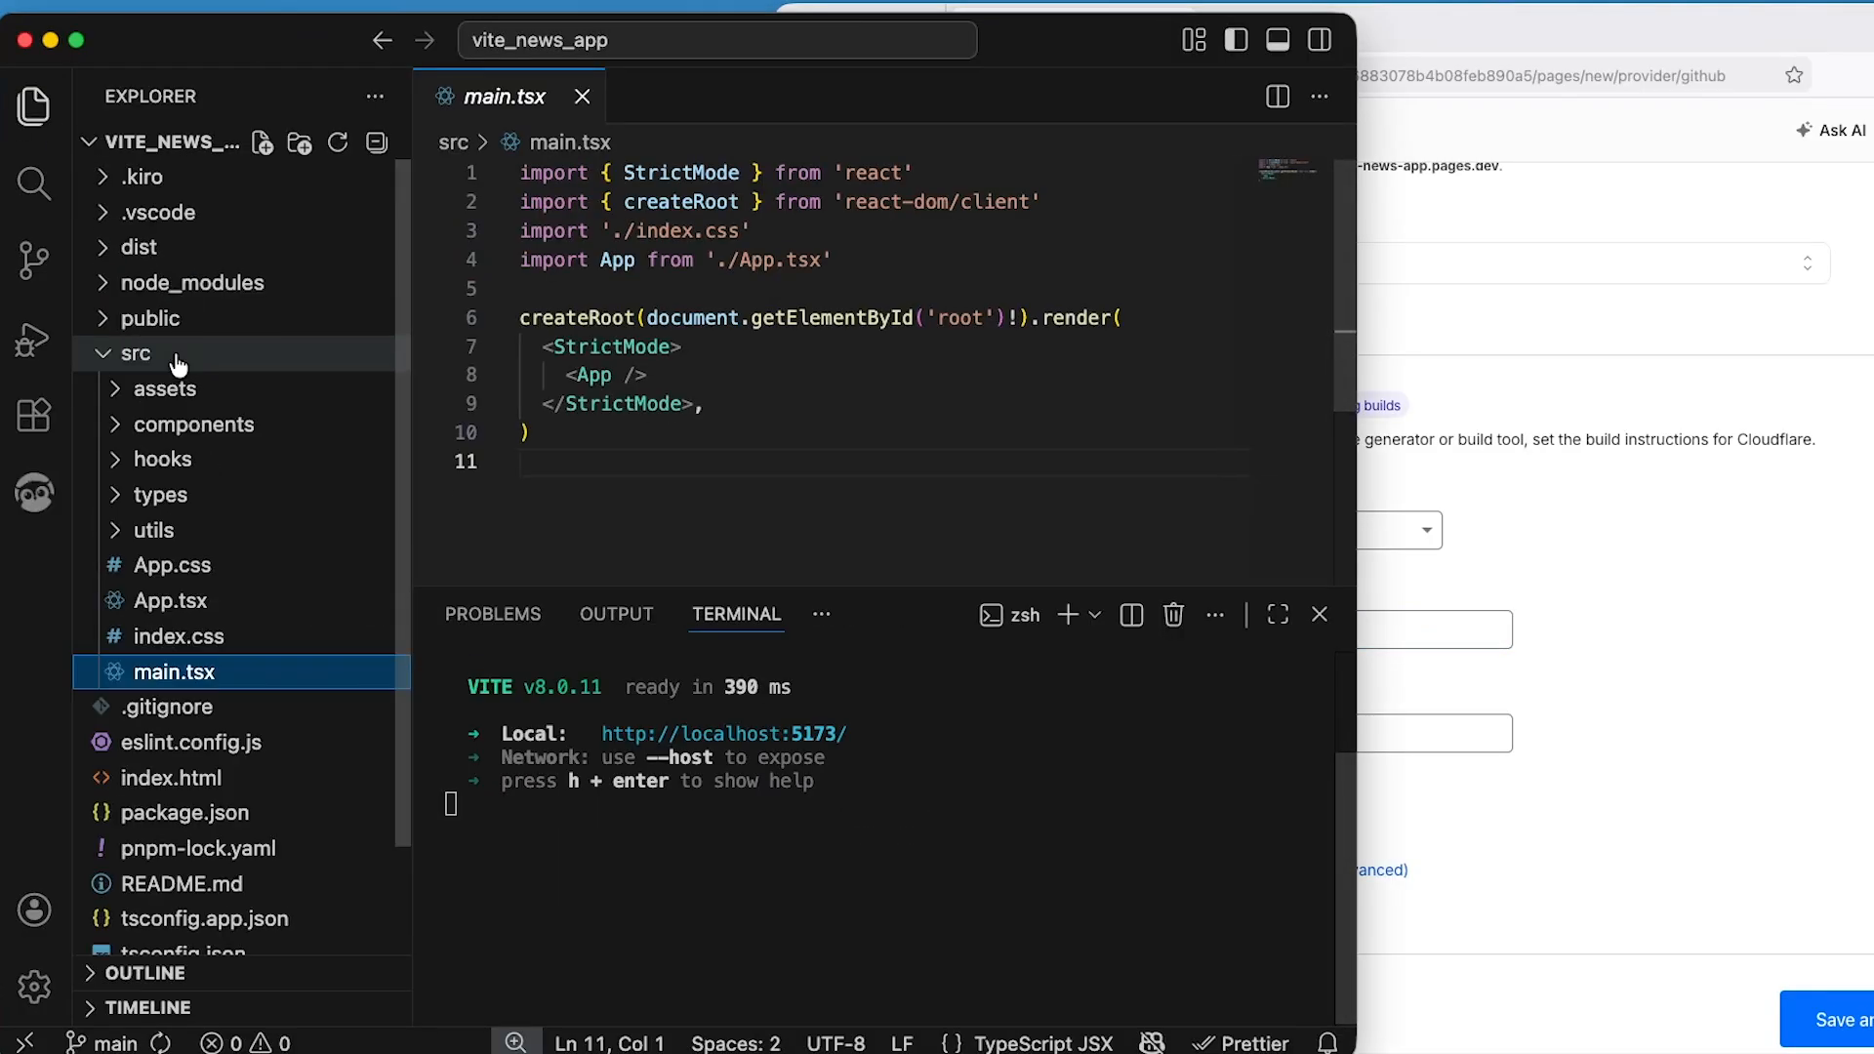
click(146, 250)
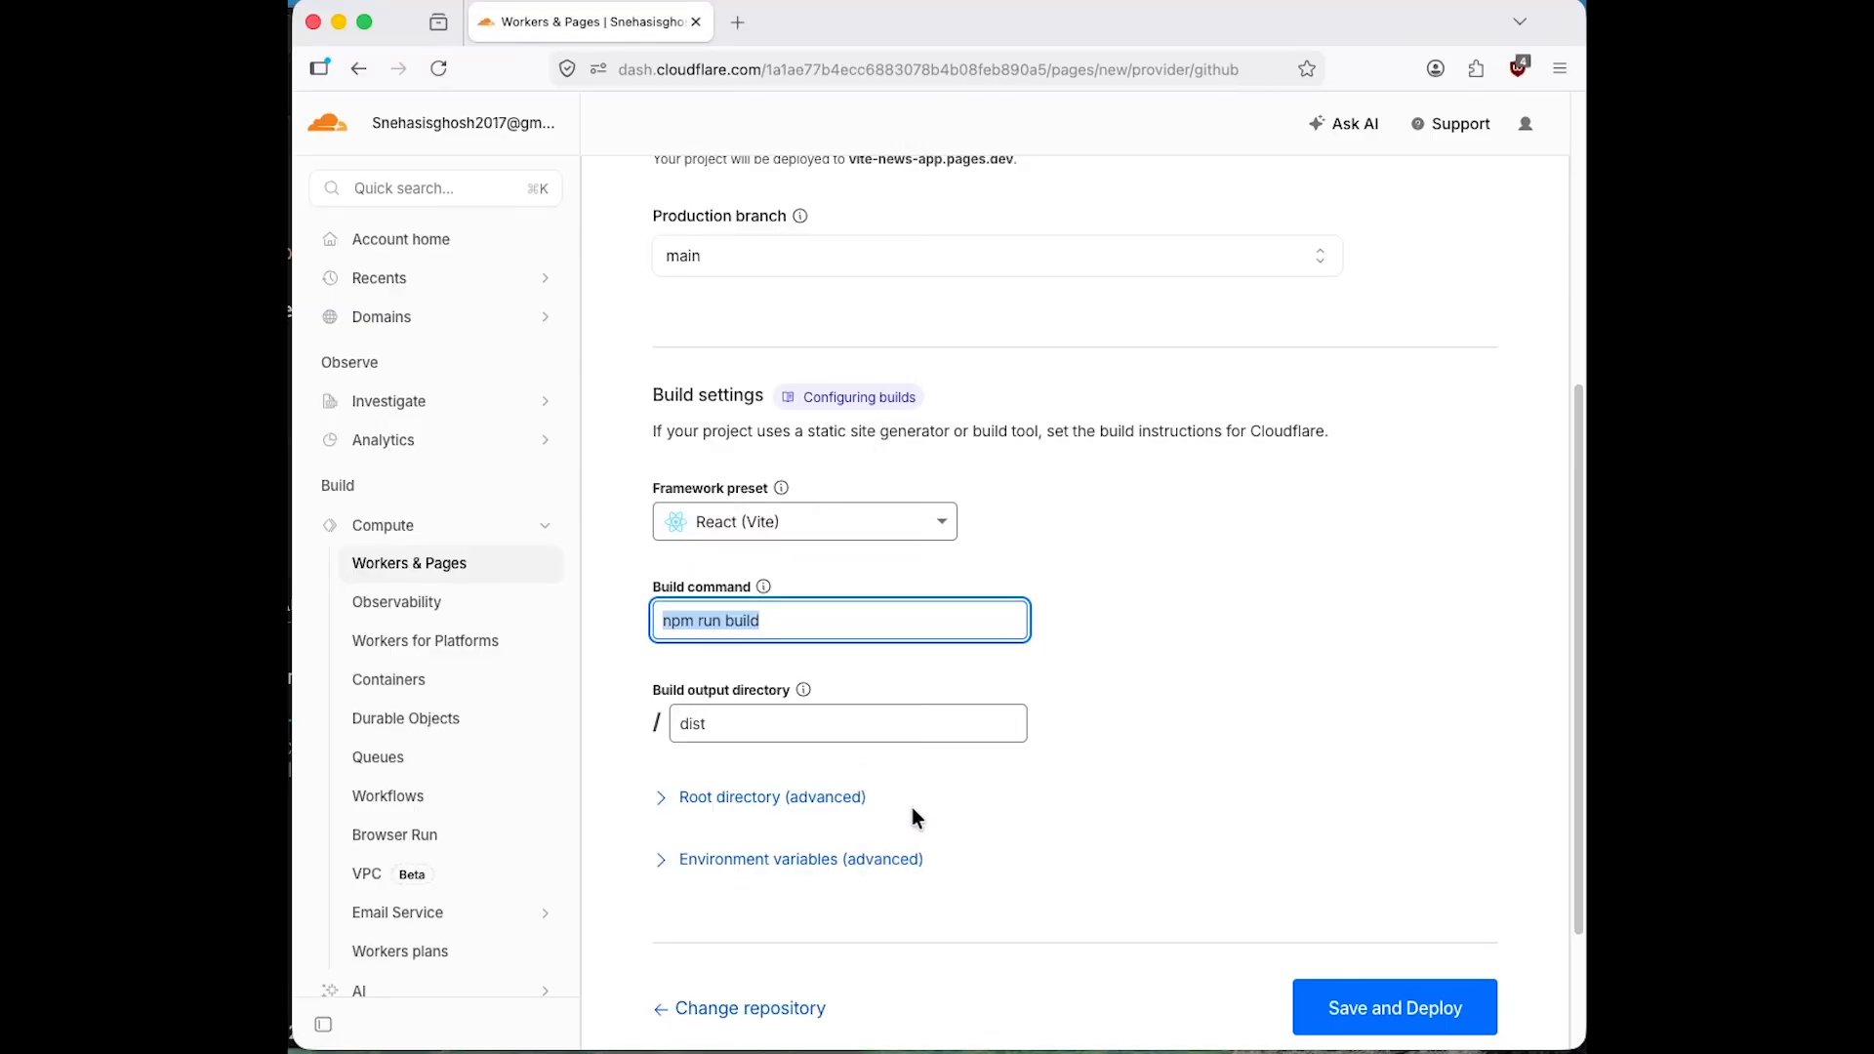
- Back in the Cloudflare build settings, examine the advanced root directory and environment variable options, leaving both empty
click(809, 793)
scroll(896, 771, down, 1)
scroll(1099, 761, down, 1)
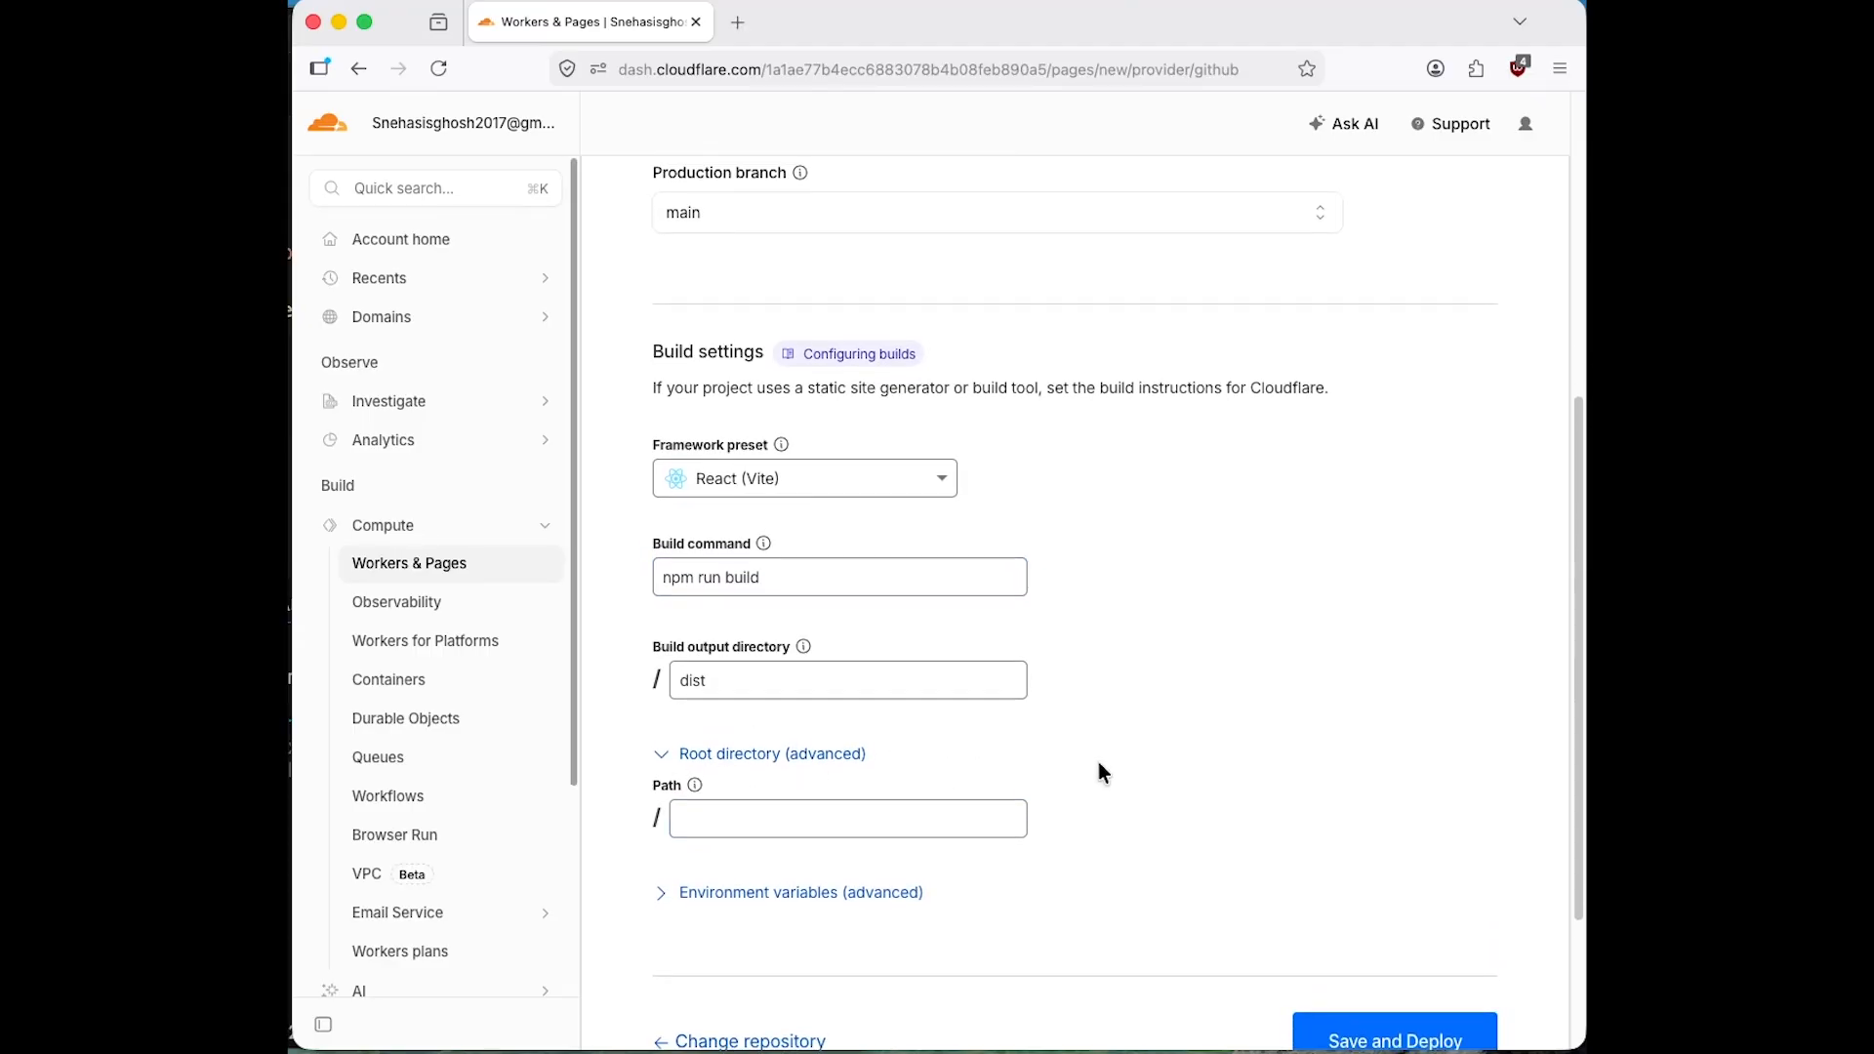
click(808, 728)
click(853, 799)
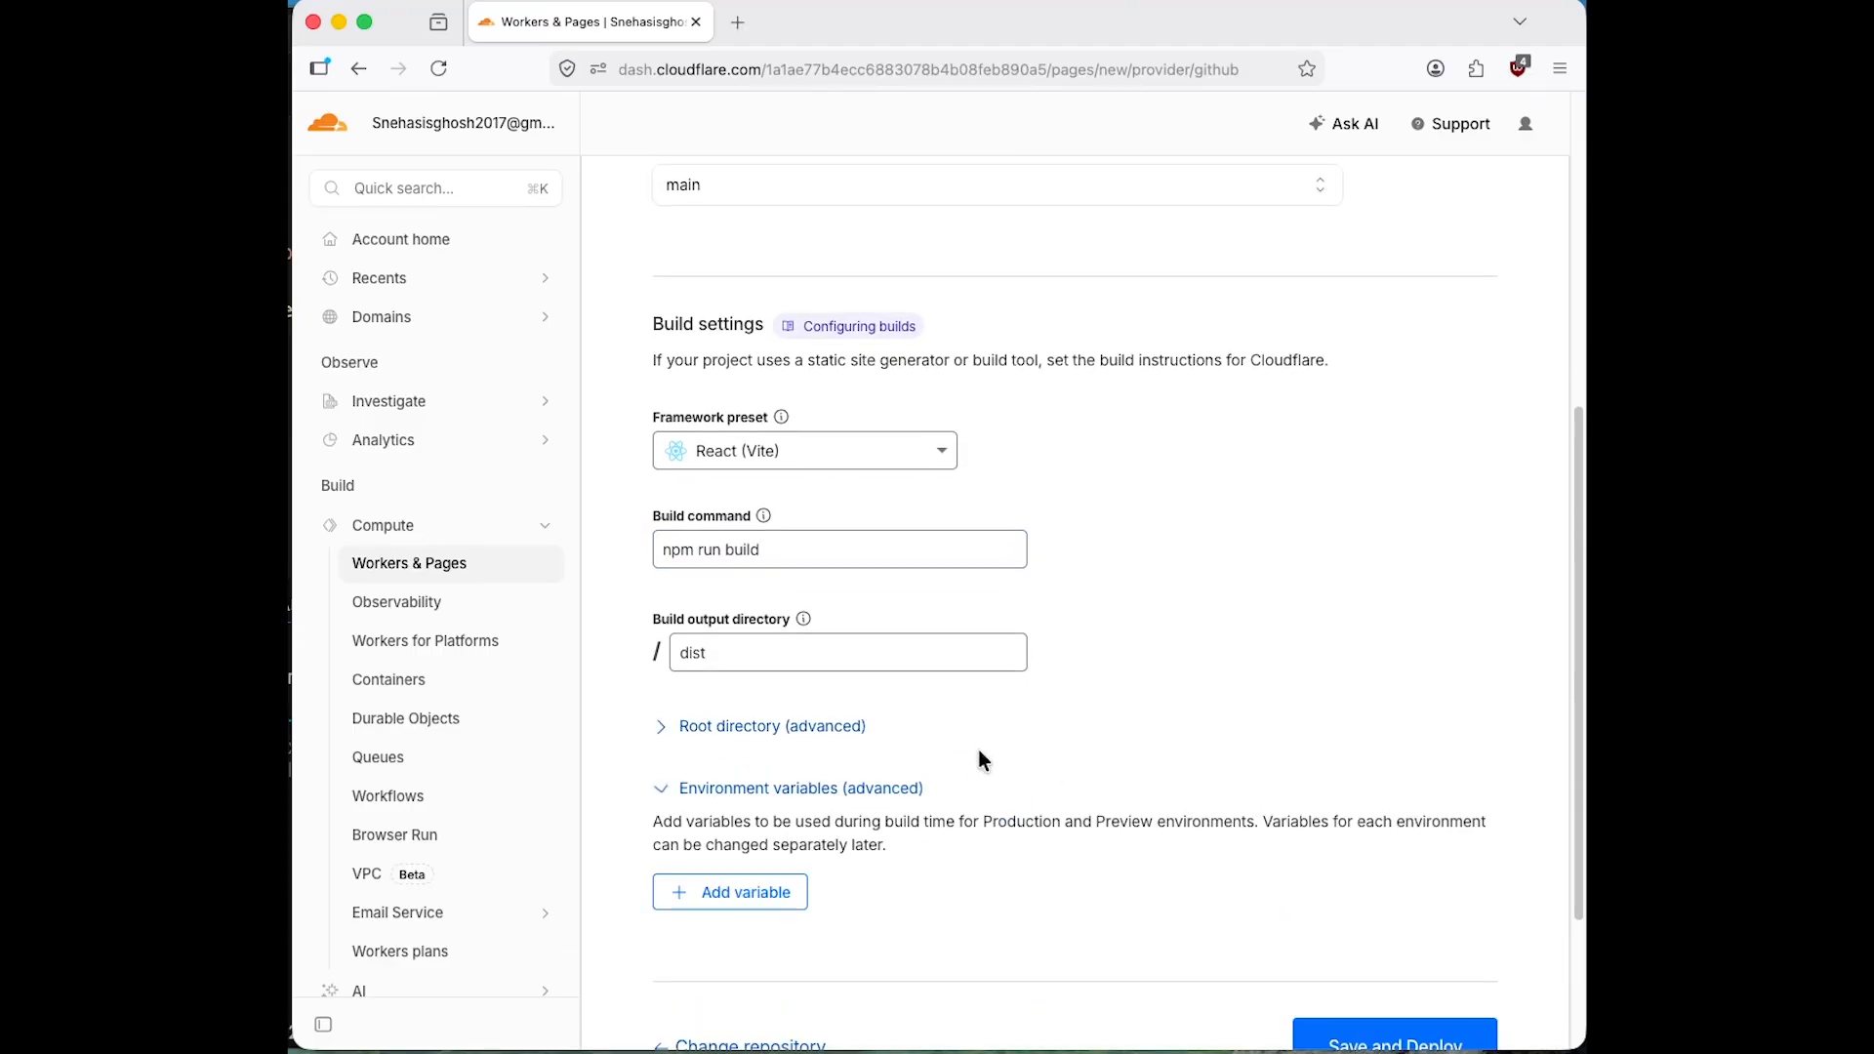
scroll(995, 830, down, 2)
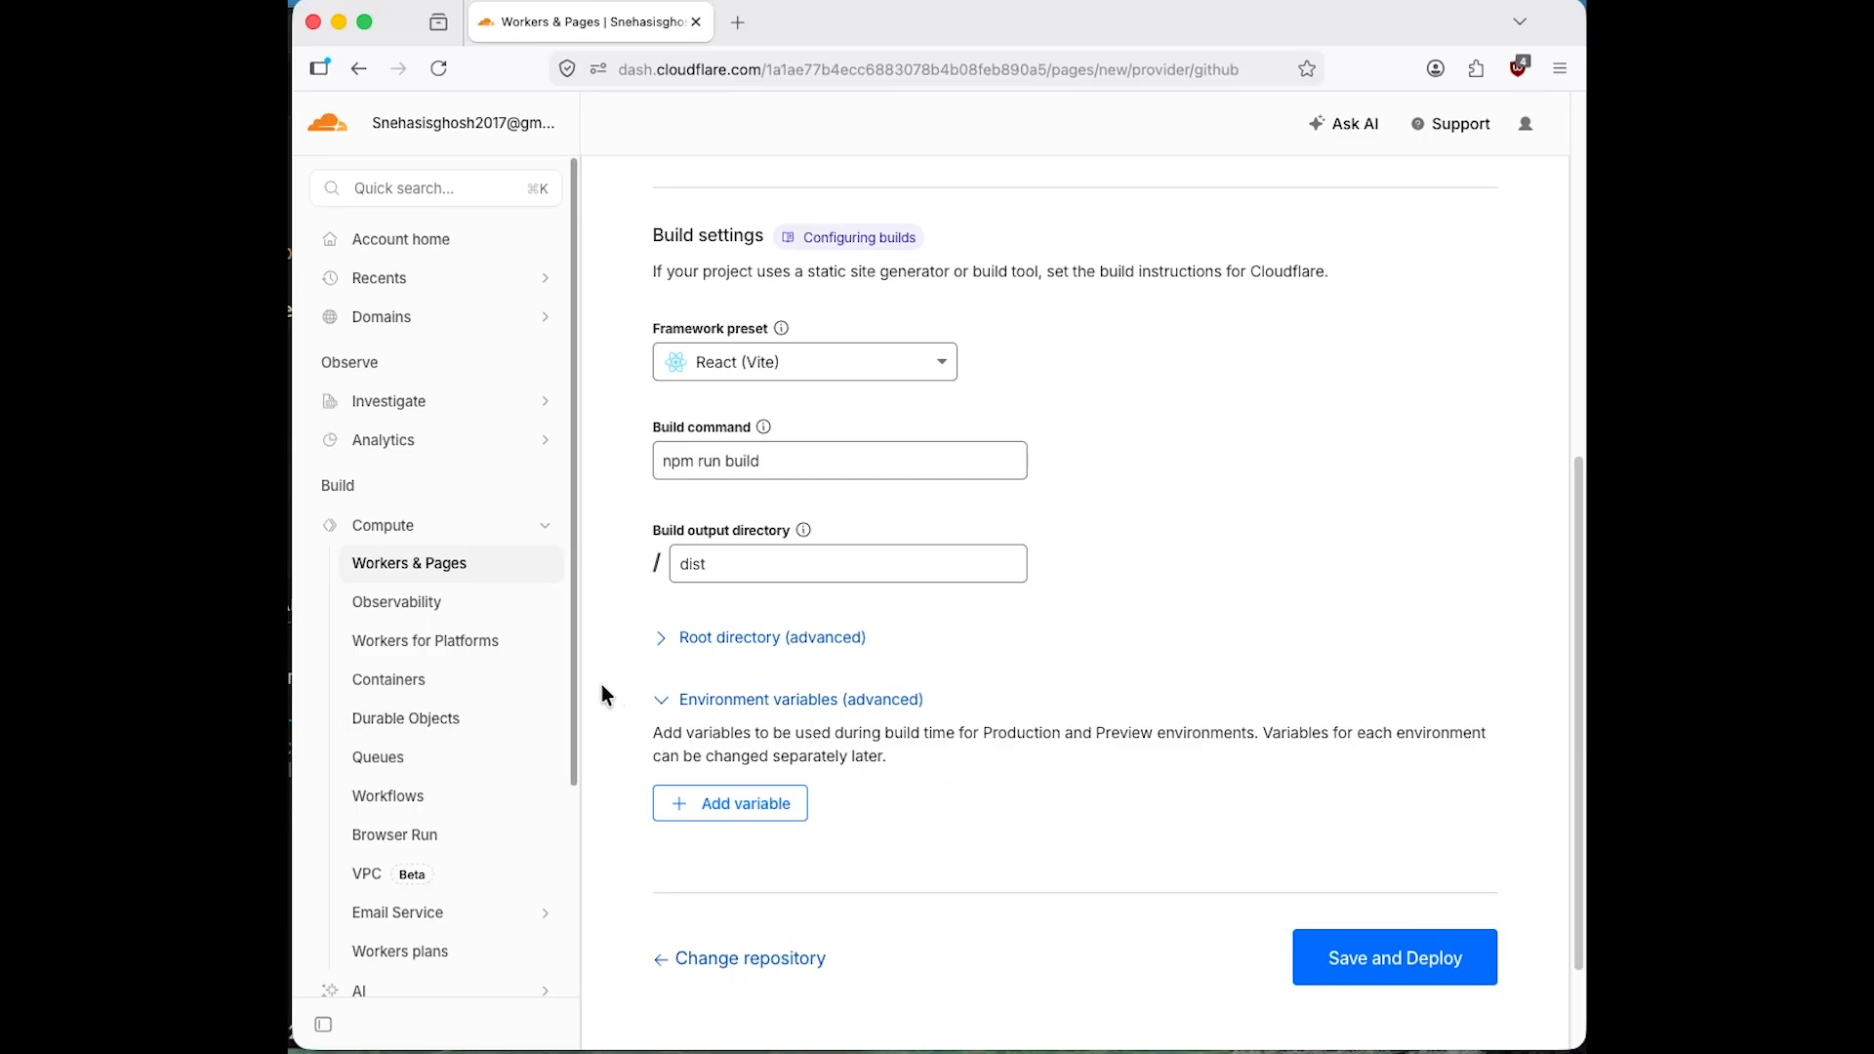
click(793, 702)
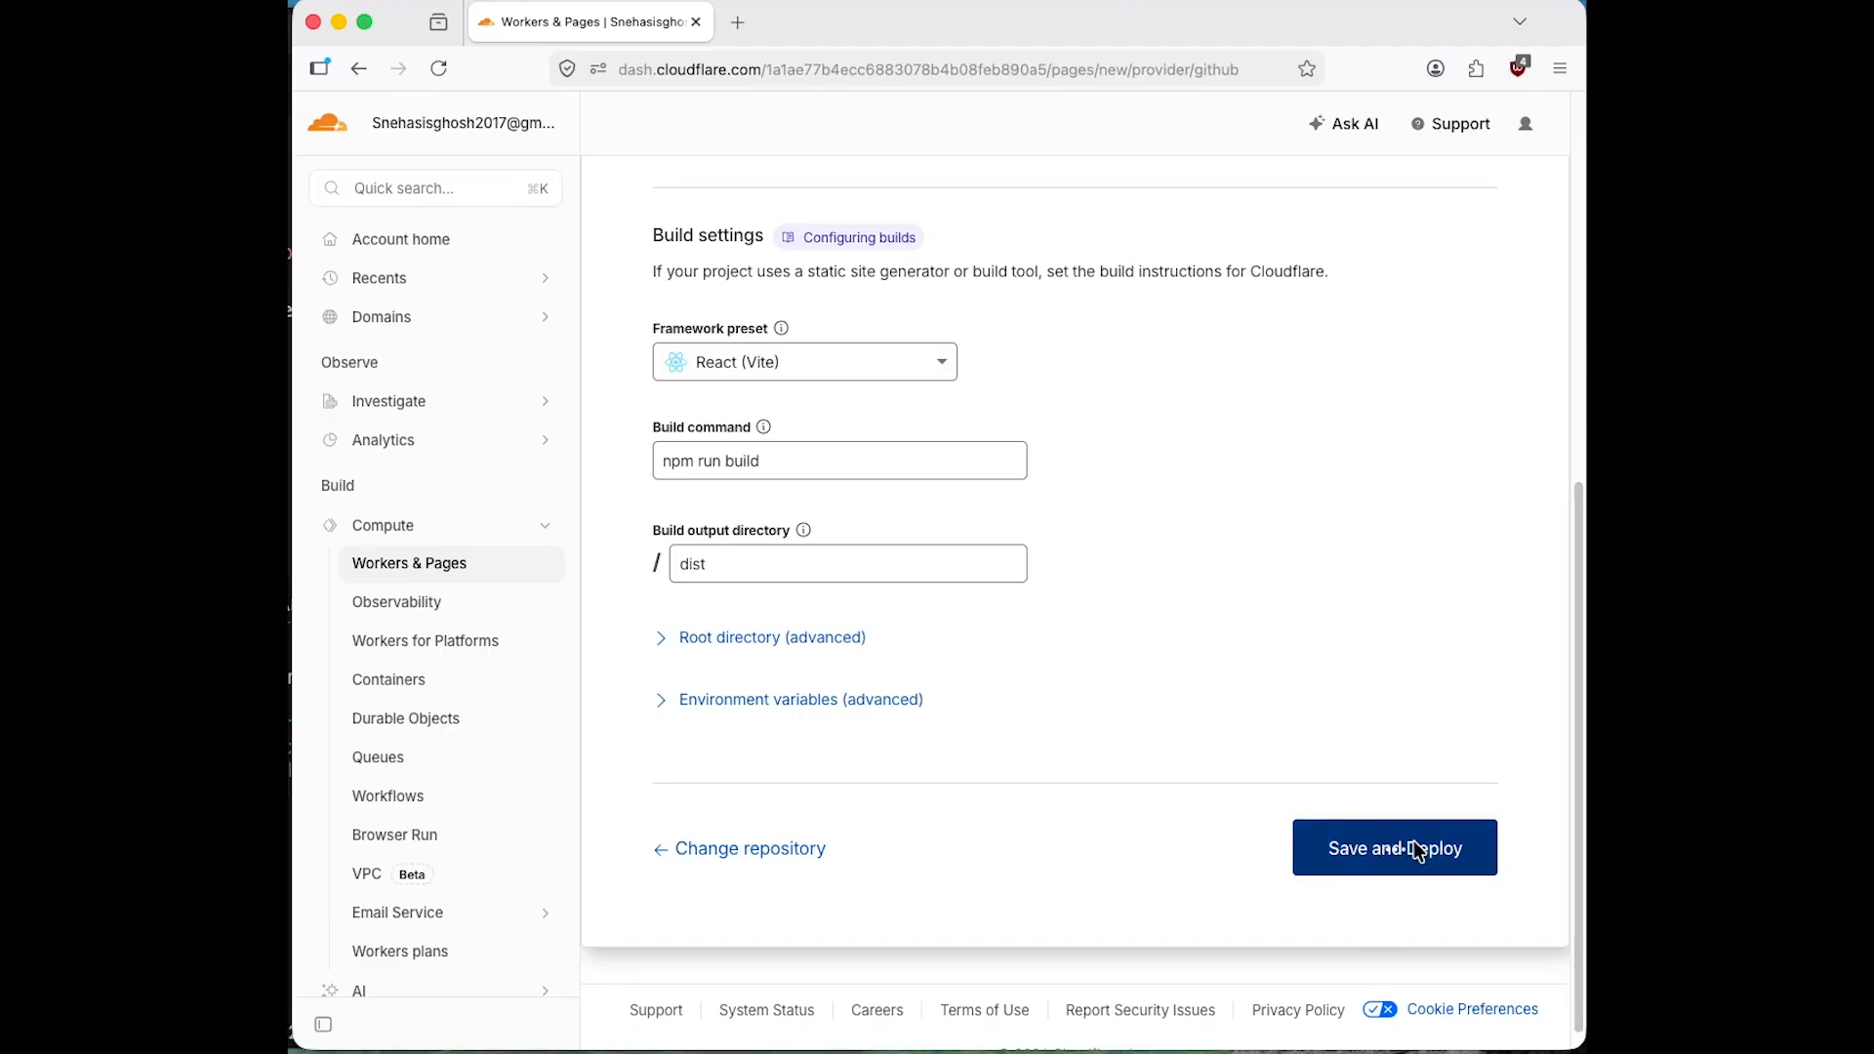
- Save the build settings and deploy the vite-news-app project
click(1445, 858)
scroll(1443, 783, down, 2)
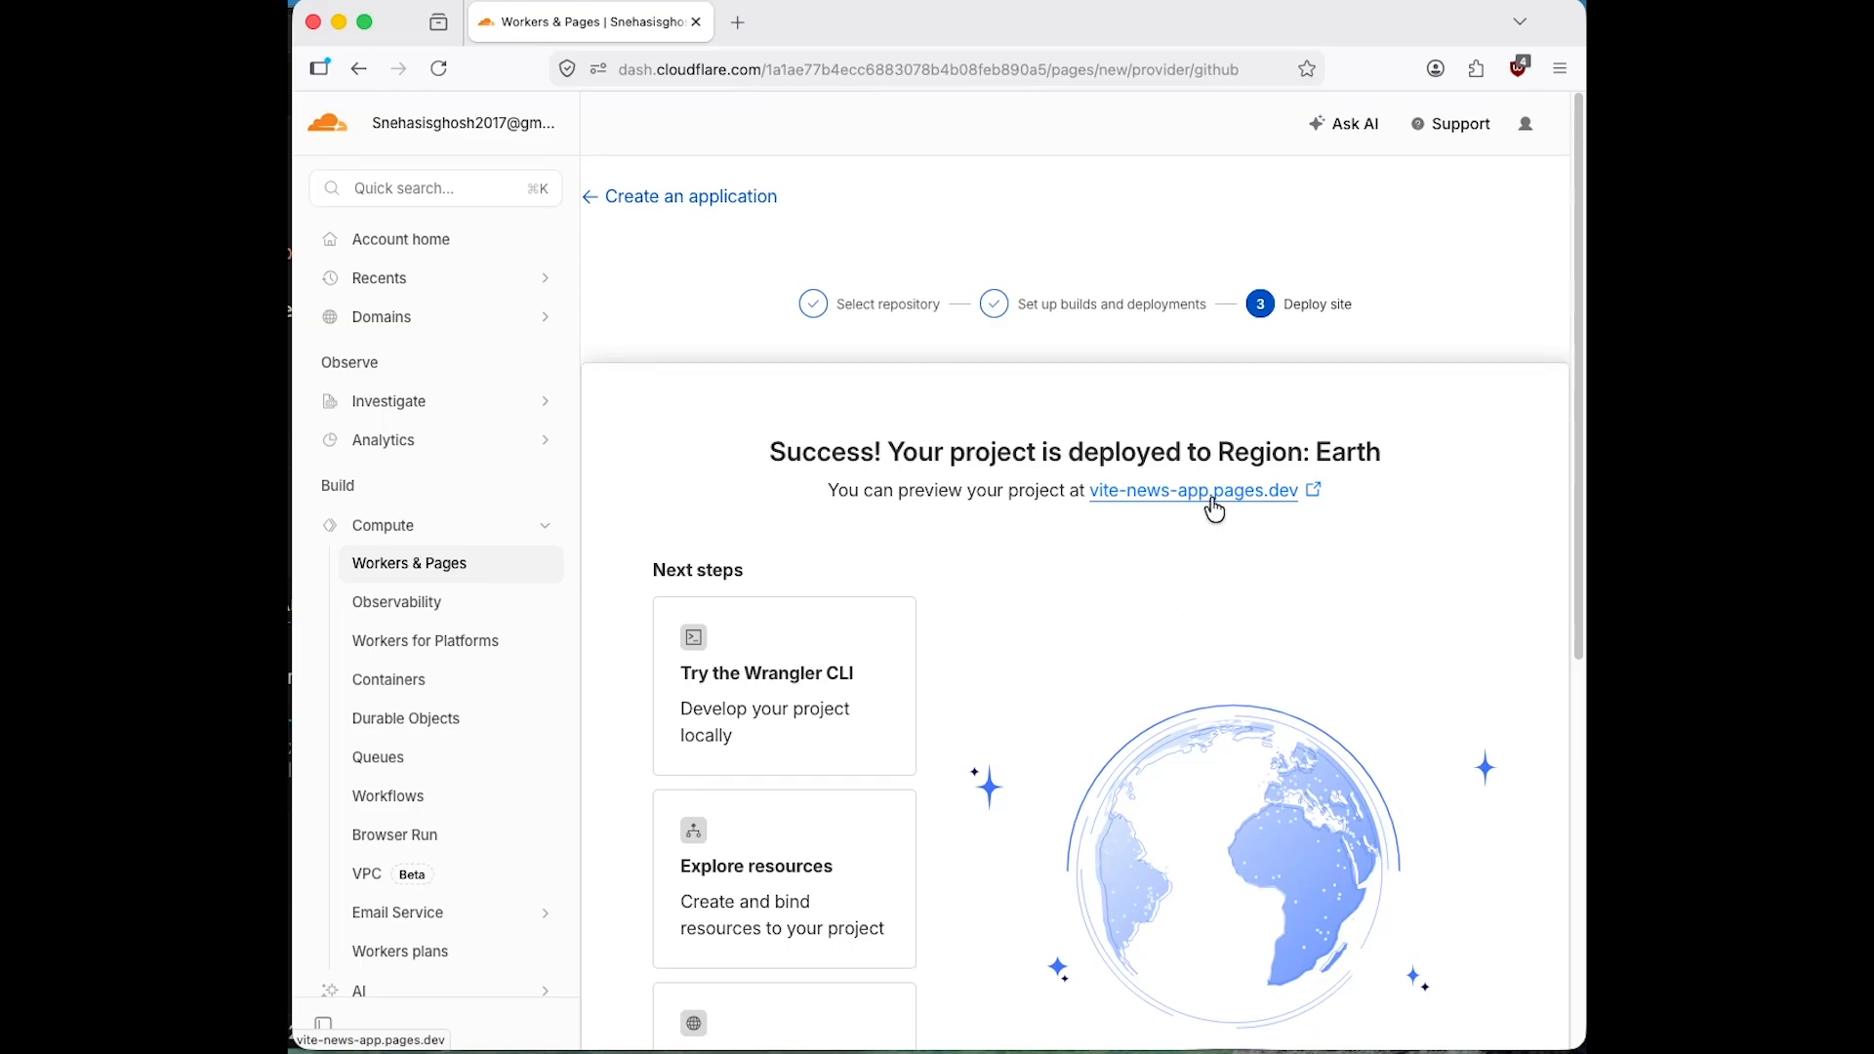
- Open the deployed vite-news-app.pages.dev site in a private browsing window and look through its articles
right_click(1214, 500)
click(1327, 707)
click(1560, 68)
click(1318, 260)
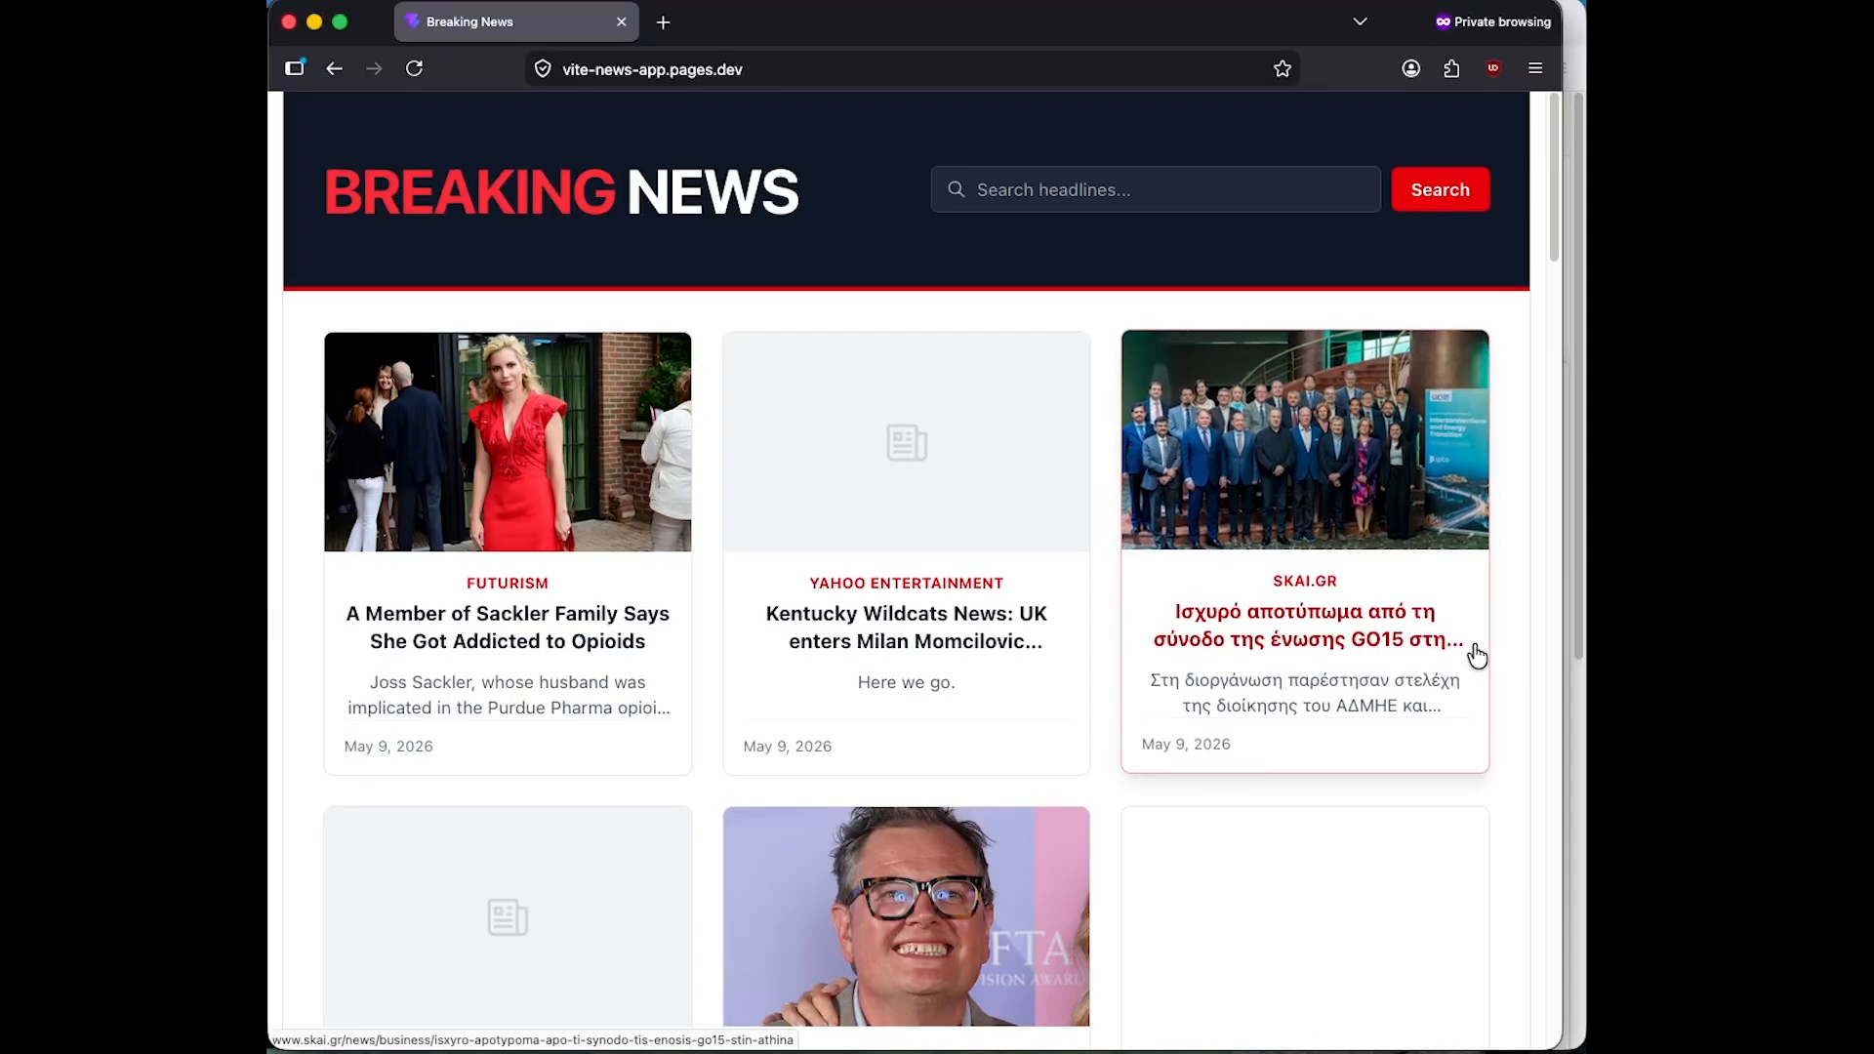
scroll(1477, 657, down, 14)
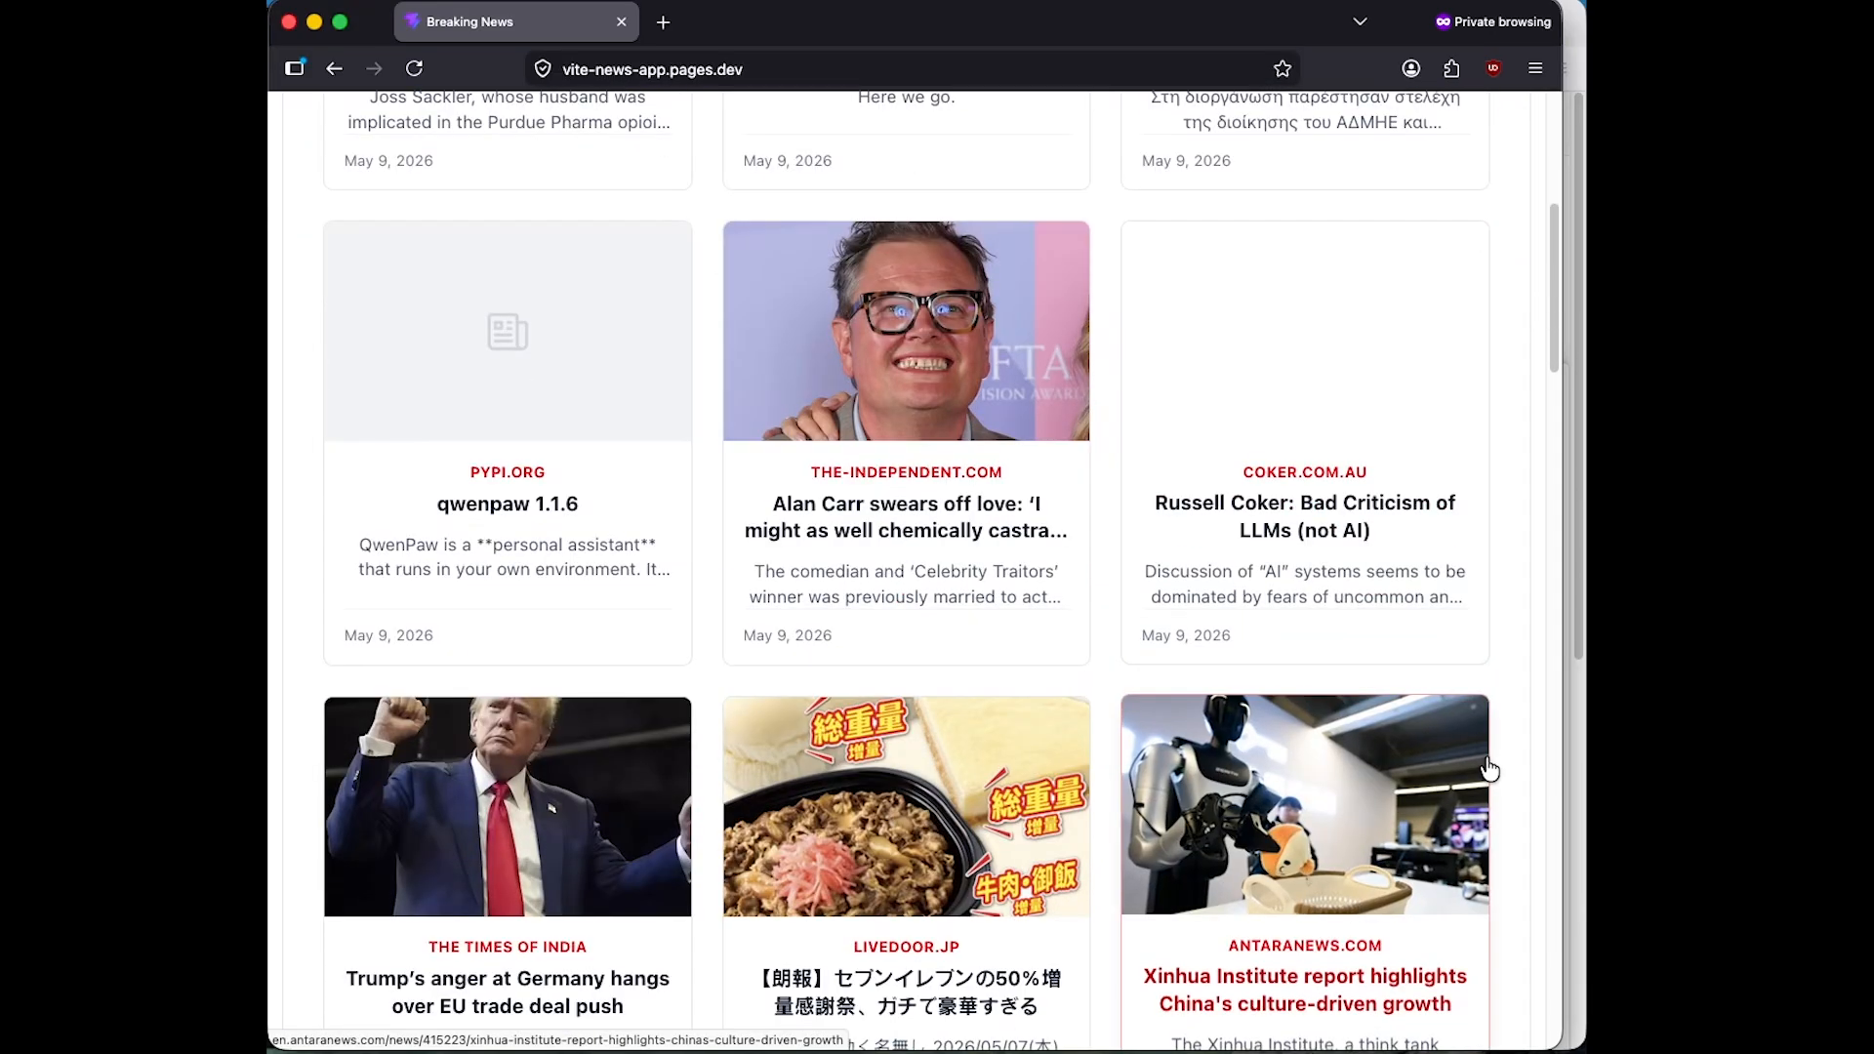
scroll(1489, 770, down, 7)
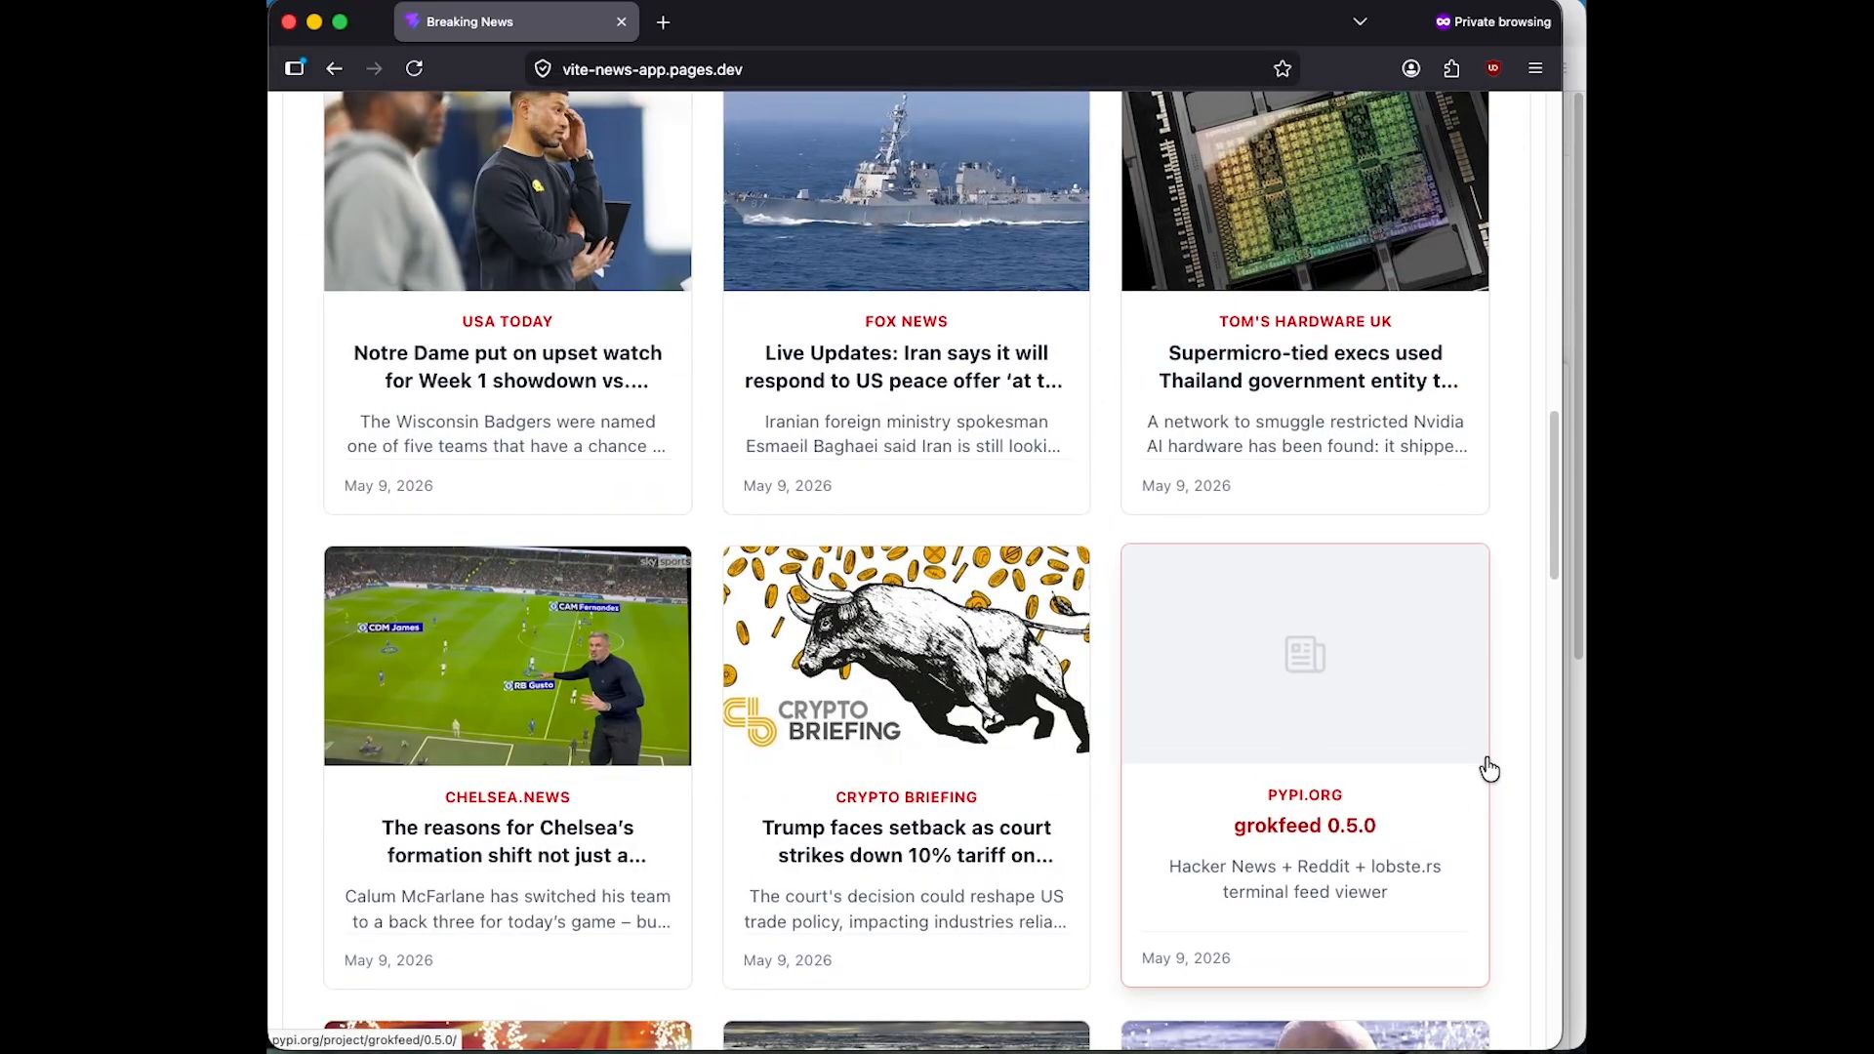
scroll(1487, 771, down, 17)
- Add the newsapp subdomain of the owner's registered domain as the project's custom domain and activate it
scroll(1138, 631, down, 5)
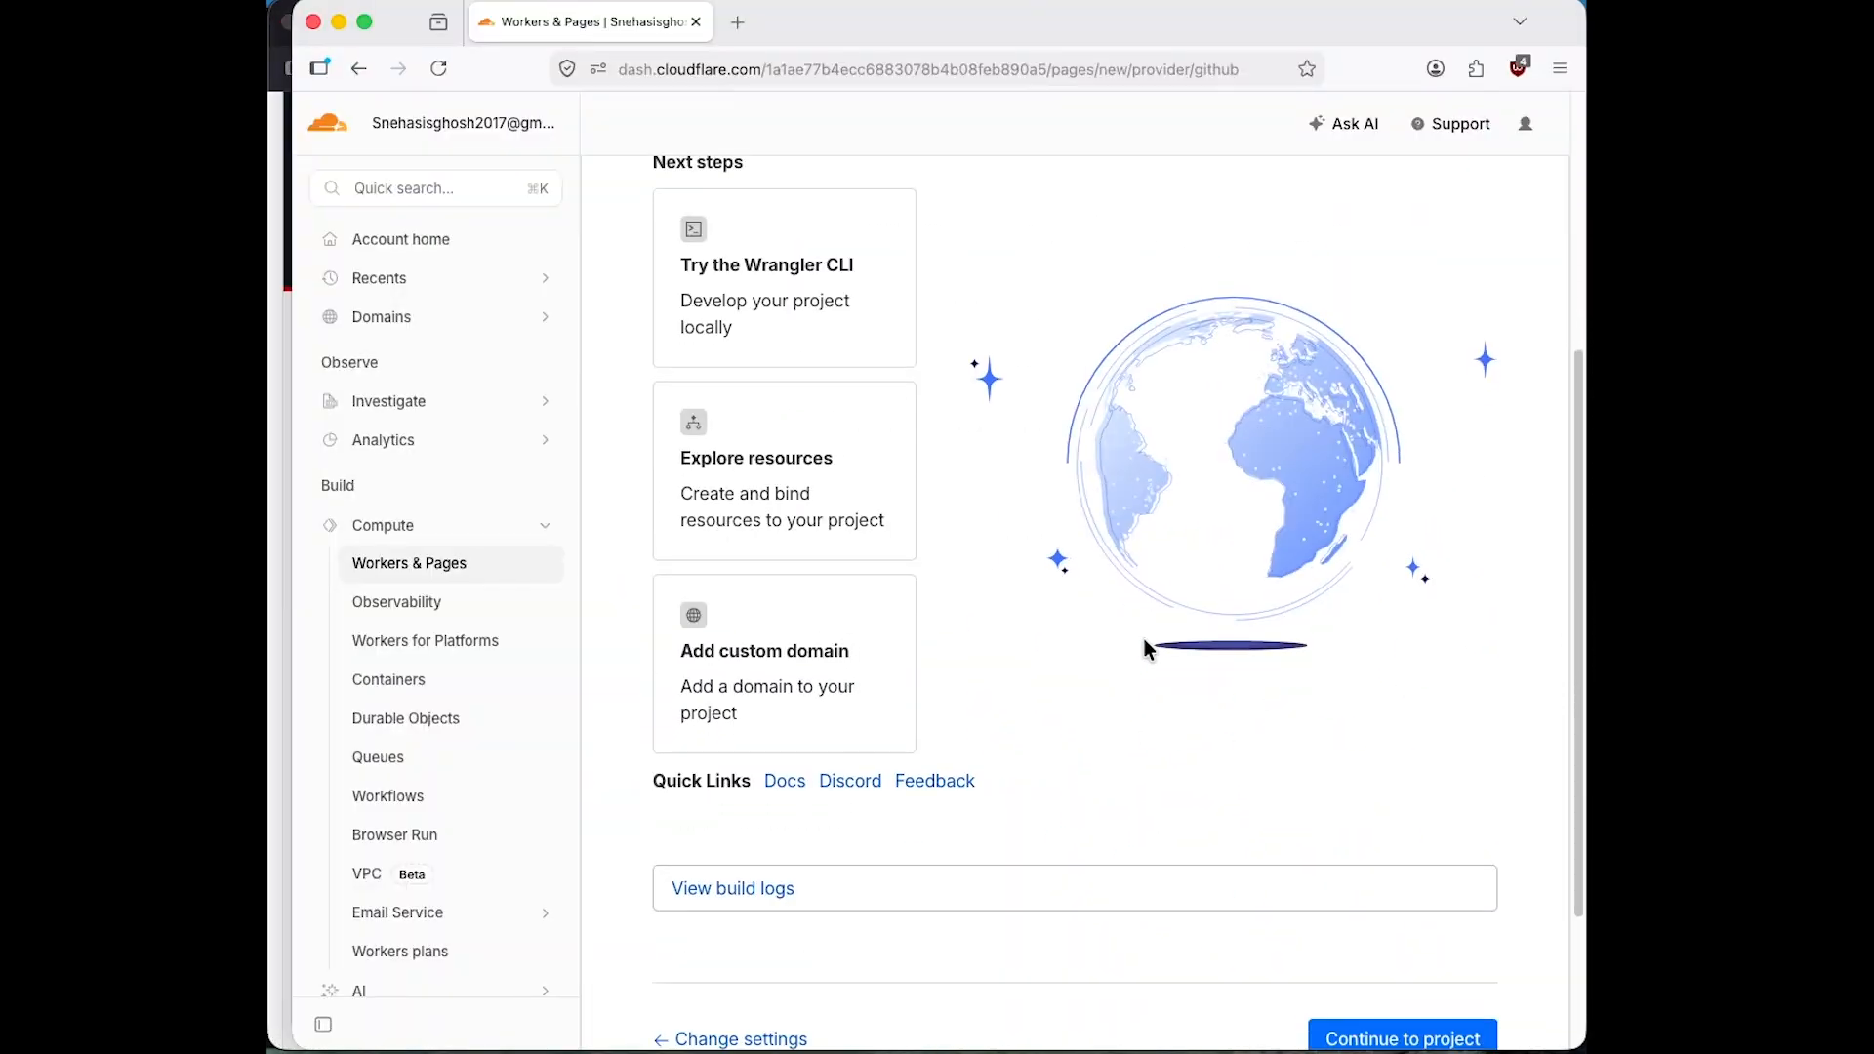
click(718, 663)
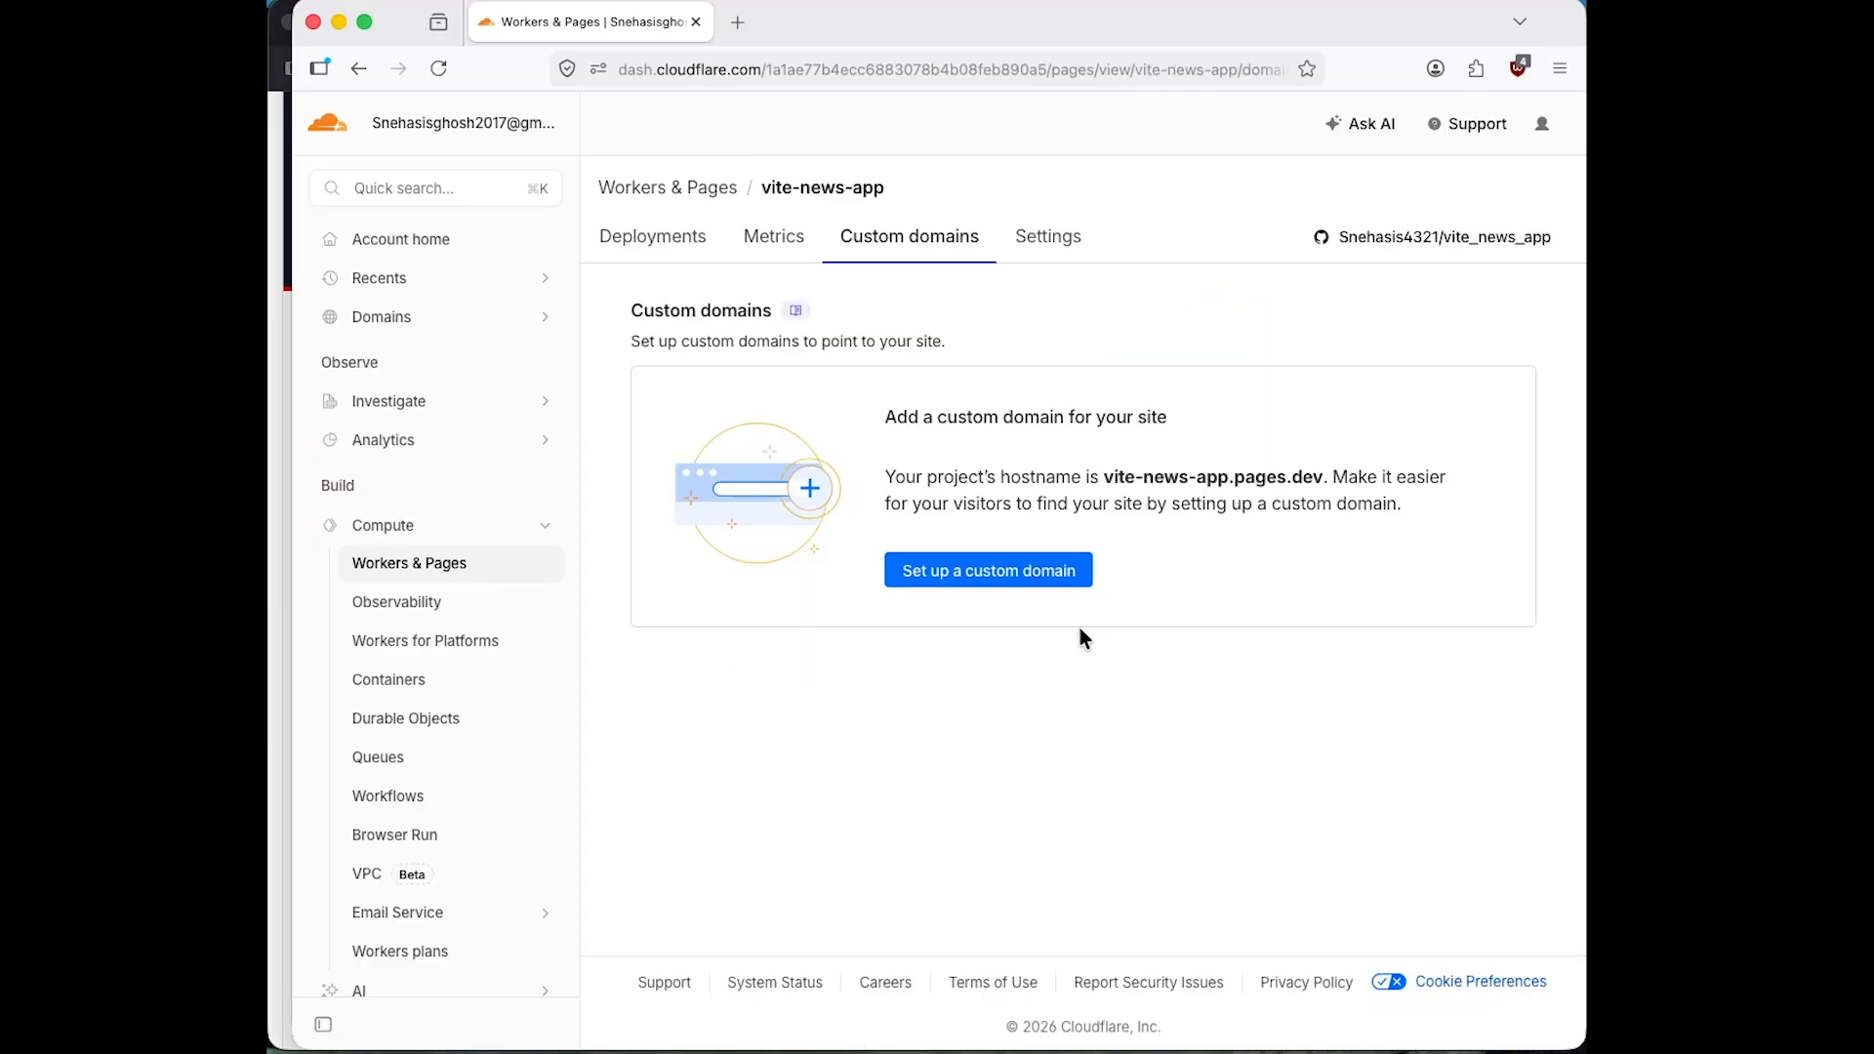
click(1066, 575)
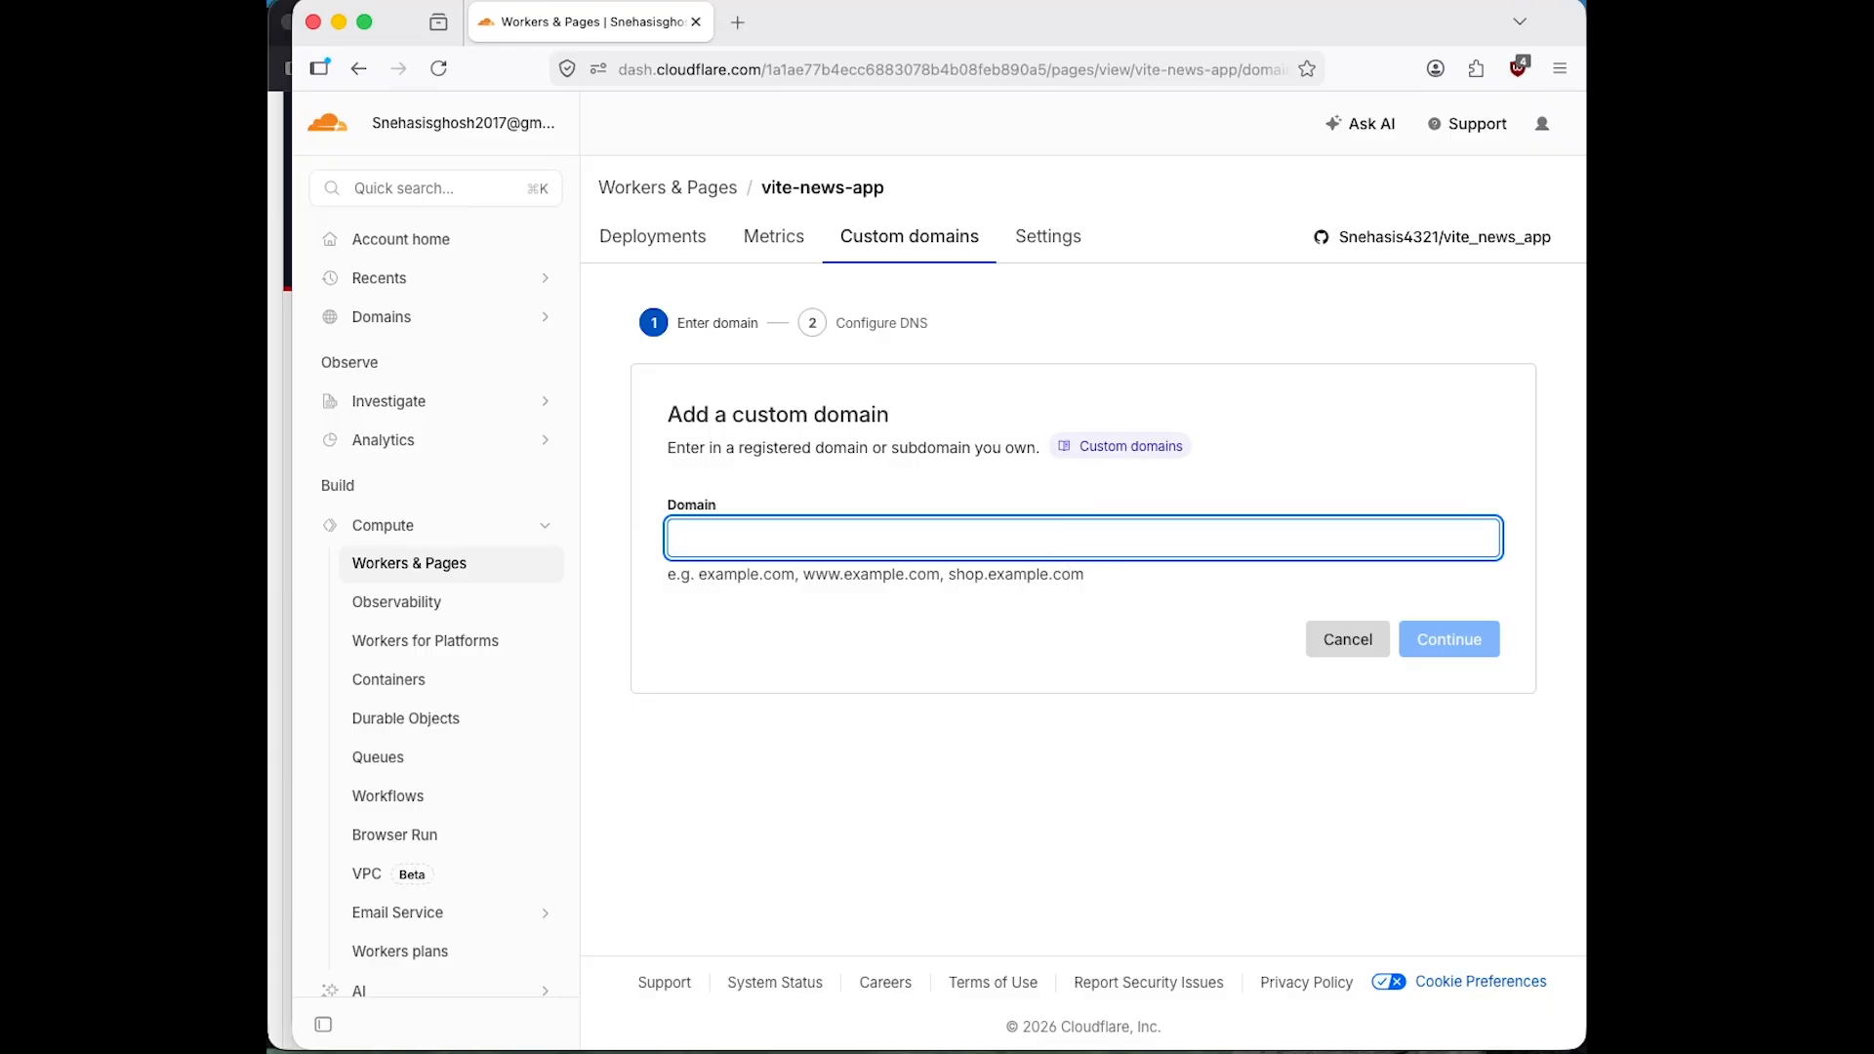
text(news_app.)
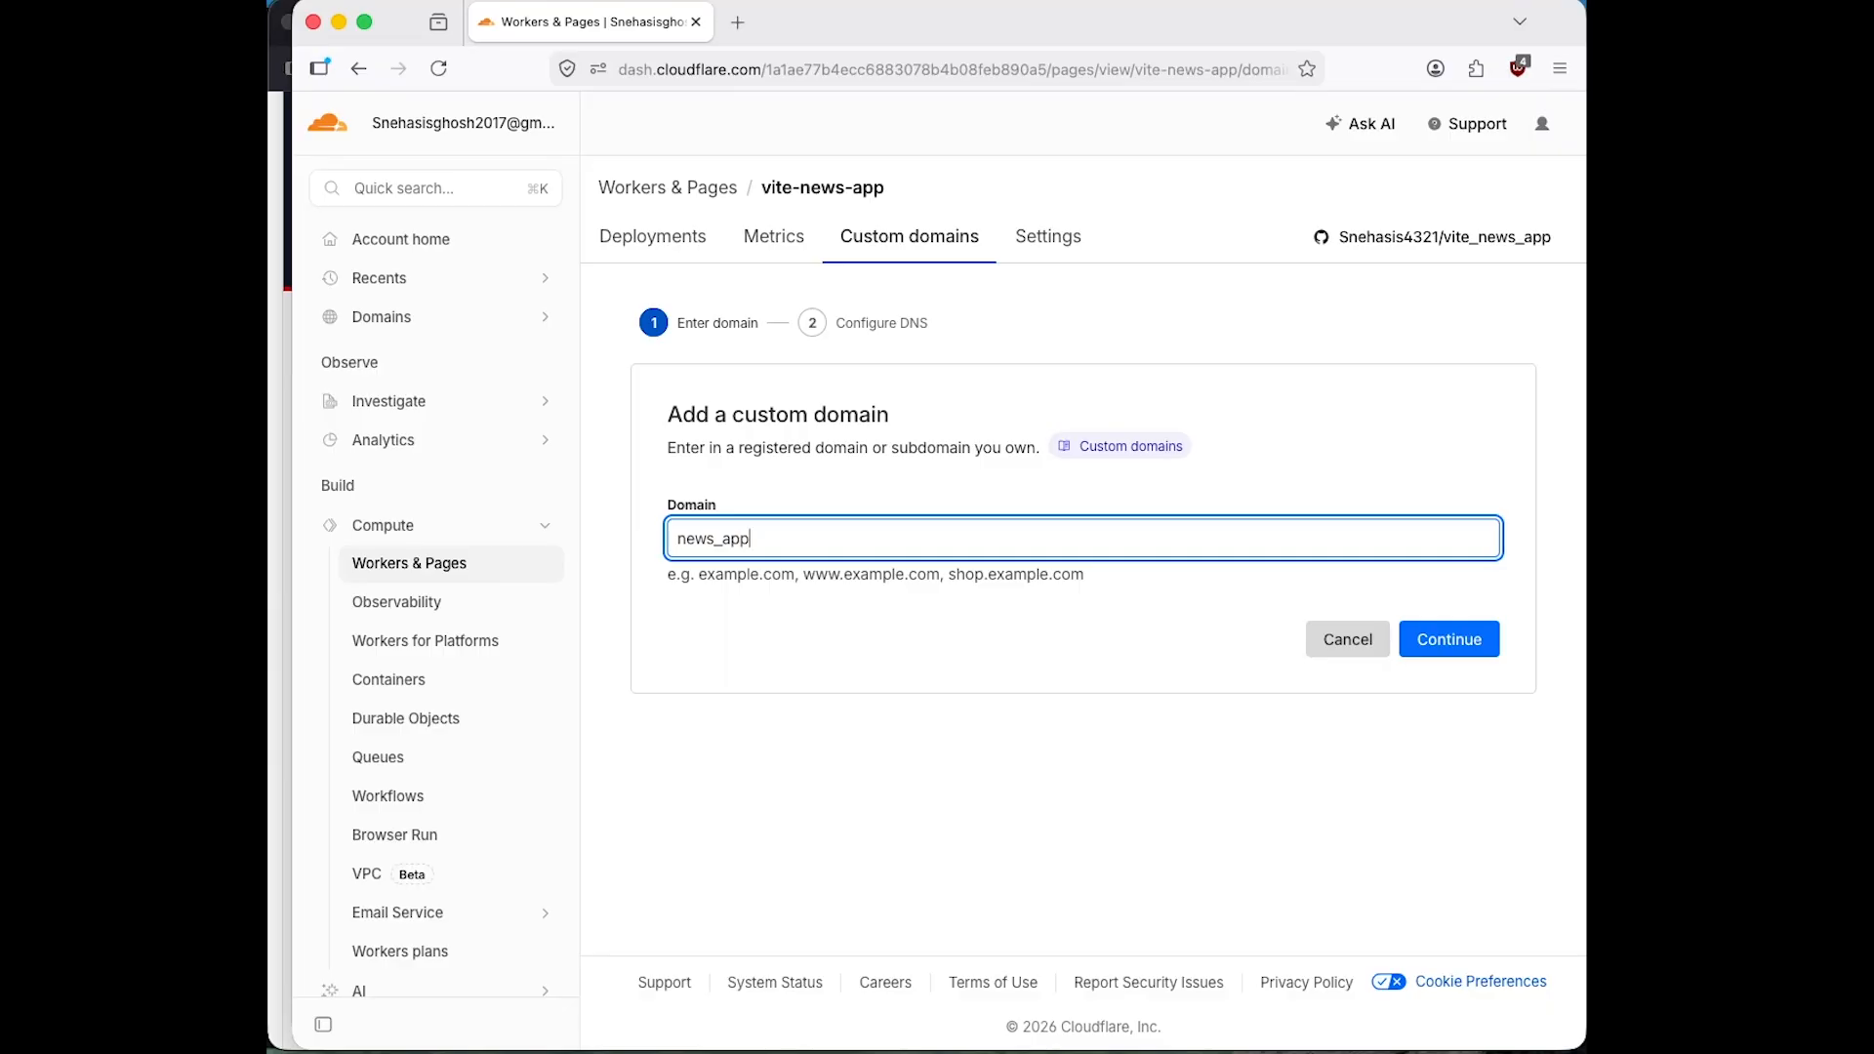
text(snehasisghosh.com)
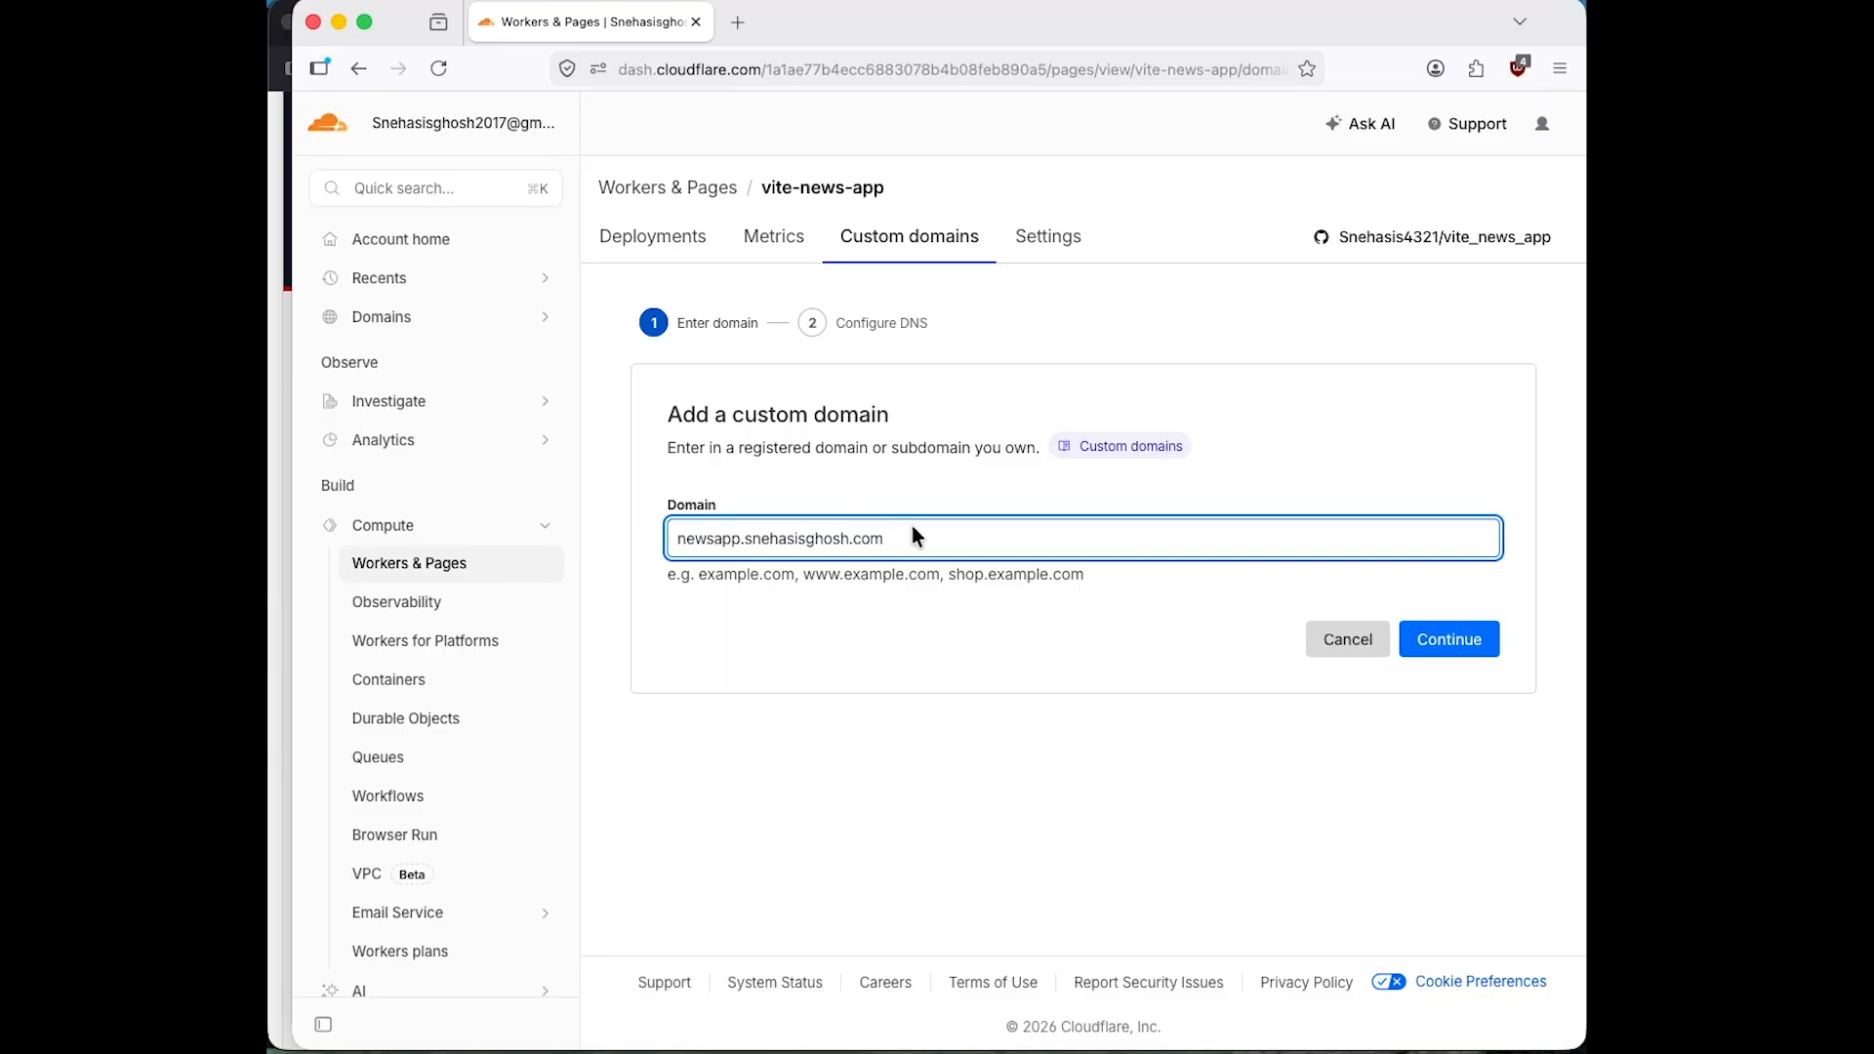
click(1435, 636)
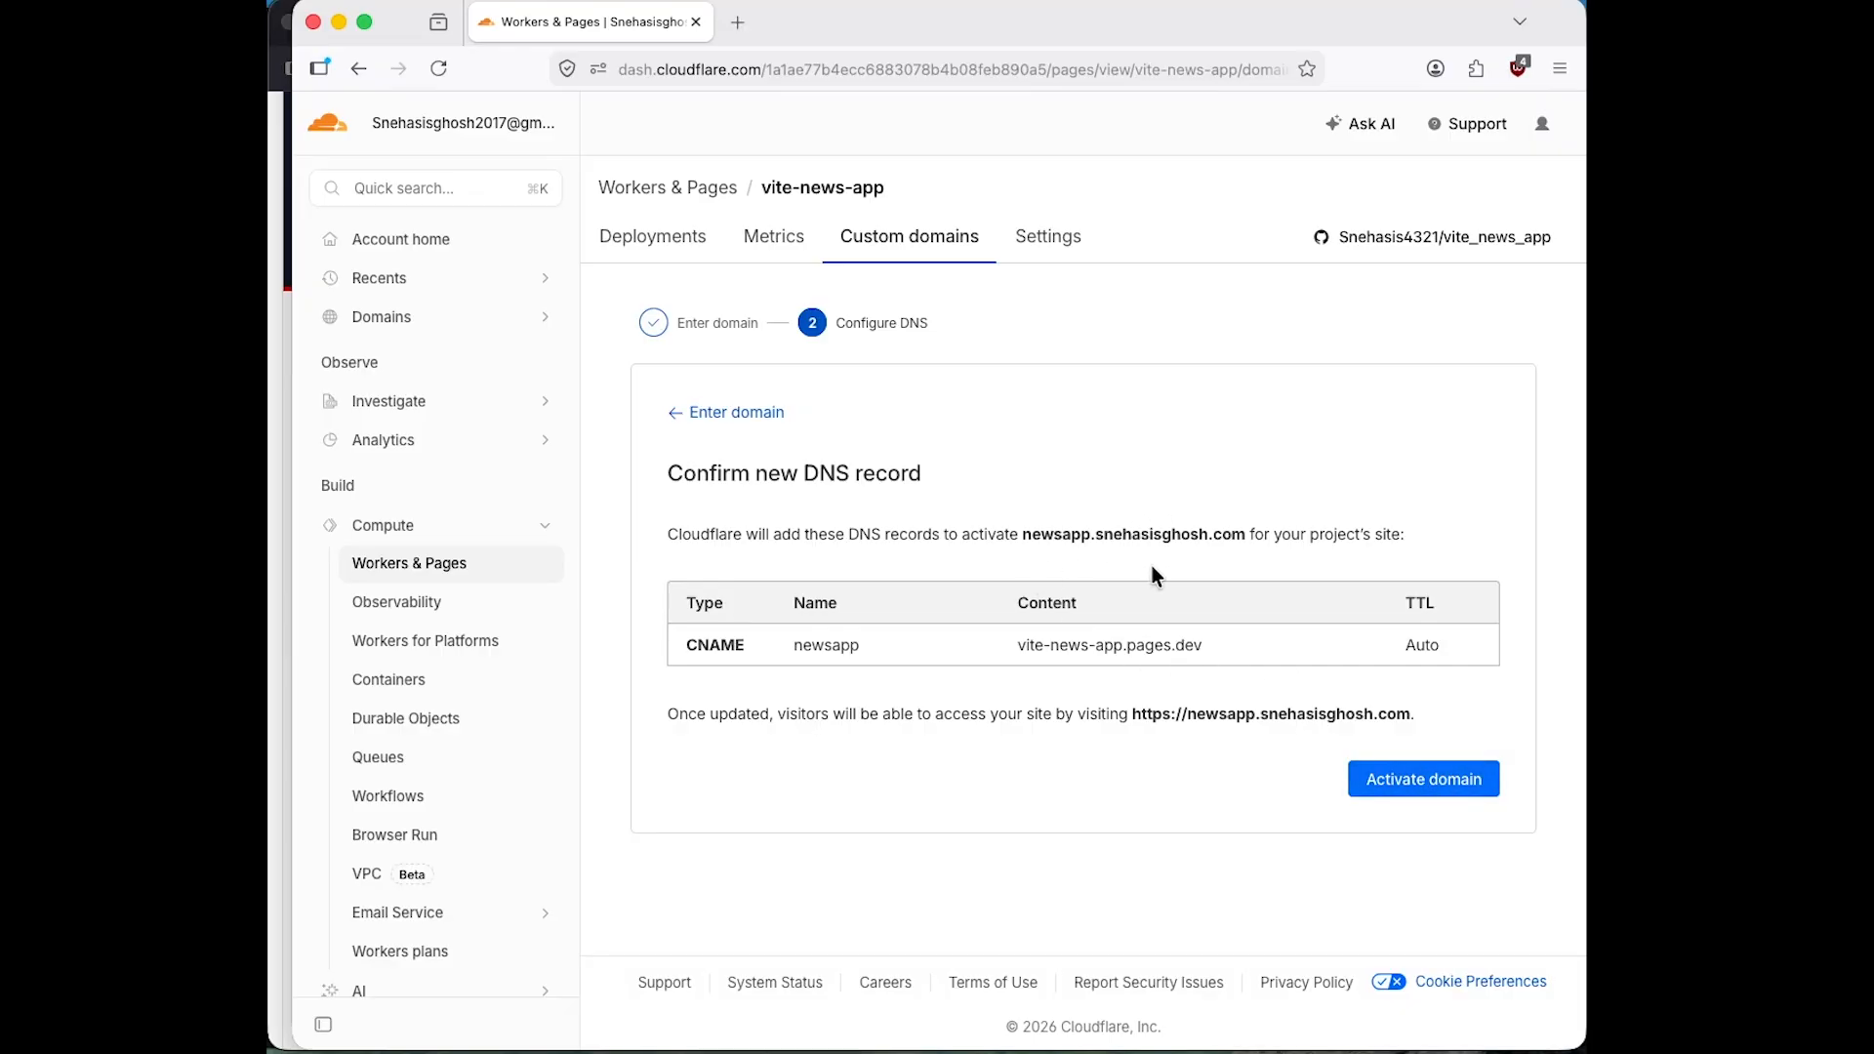
click(1438, 789)
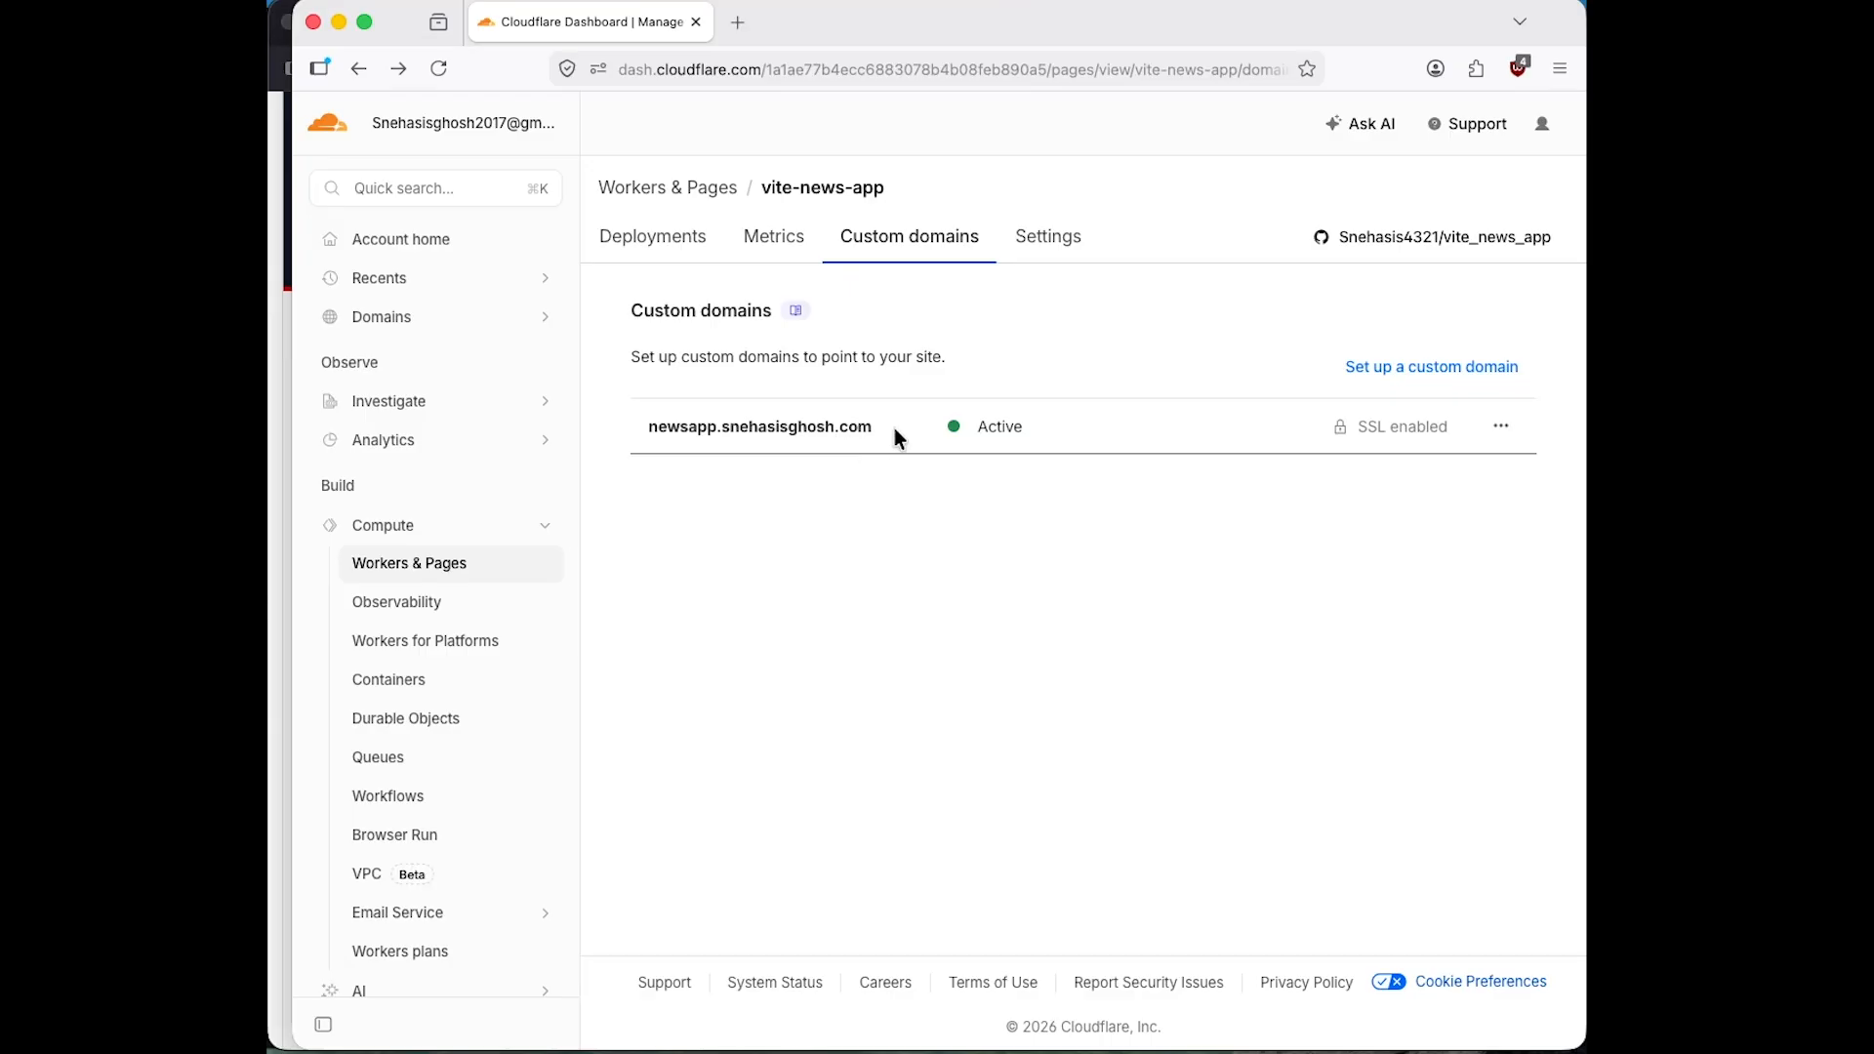
- Copy the project's custom domain and load it in a new tab of the private browsing window
drag(886, 431, 681, 430)
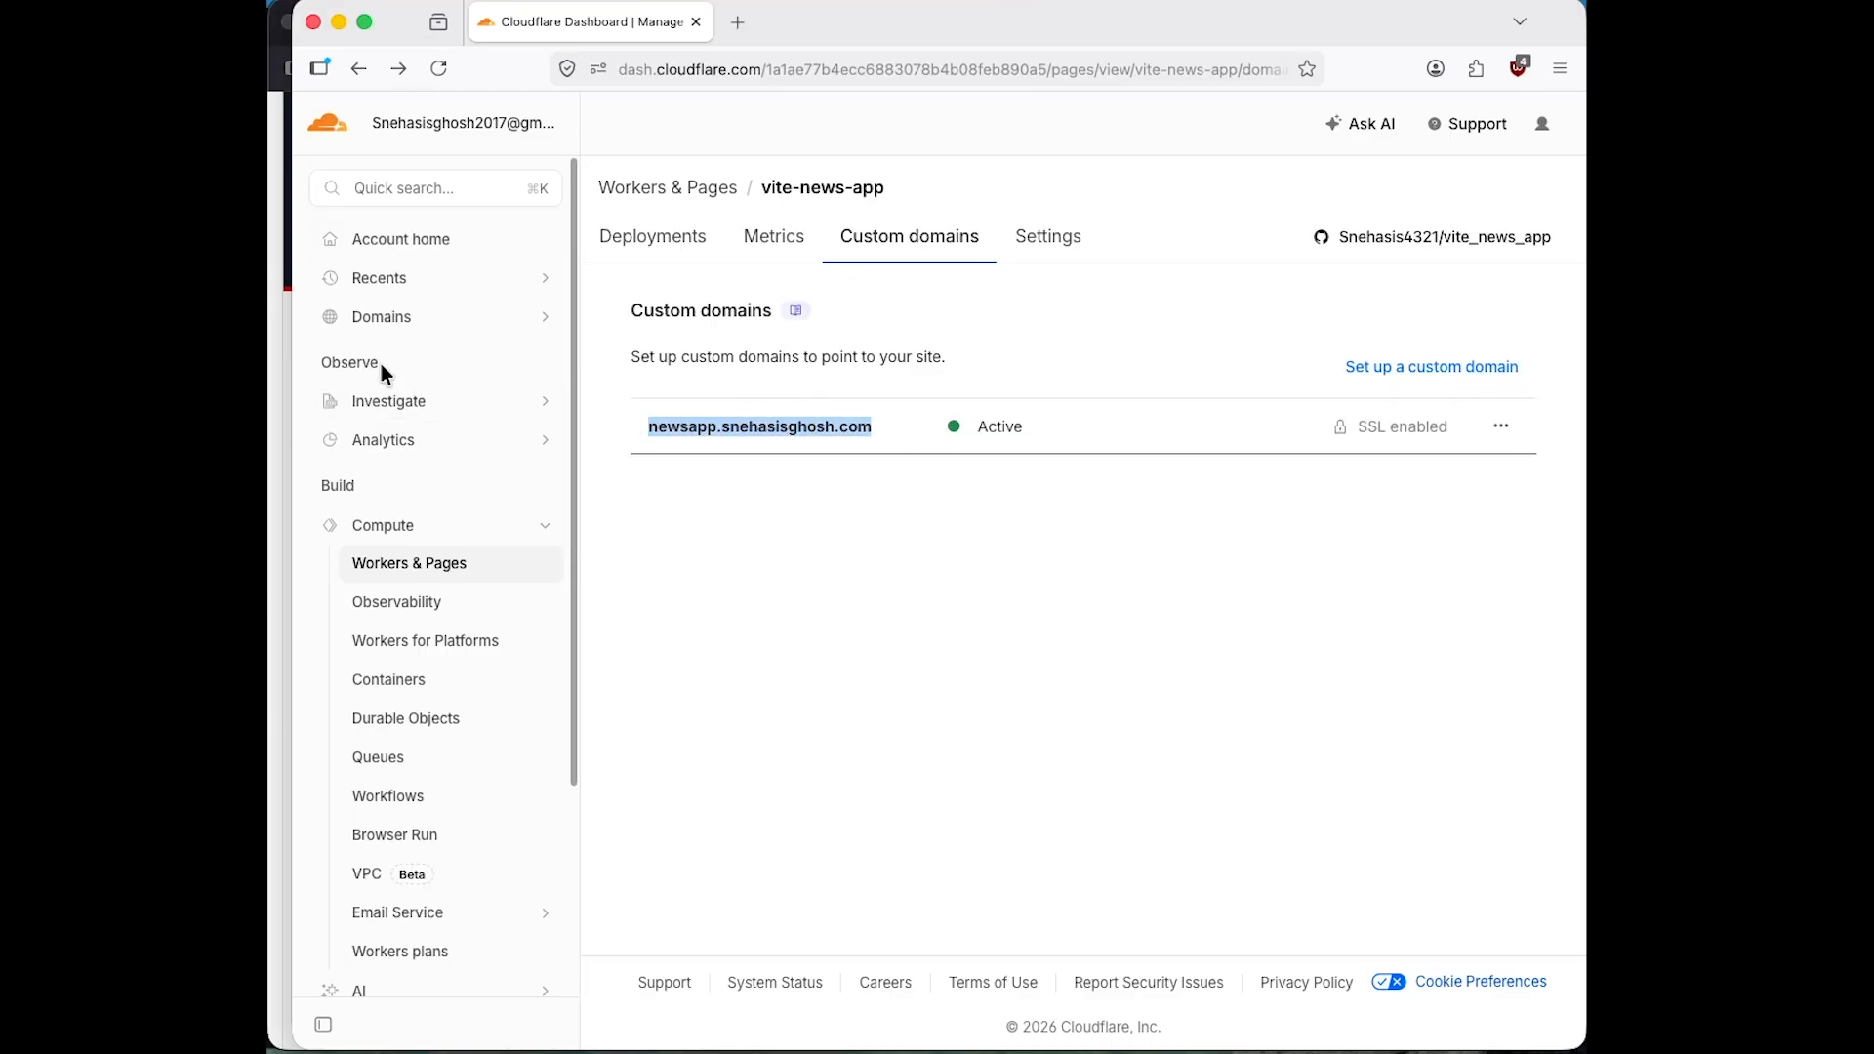
click(281, 378)
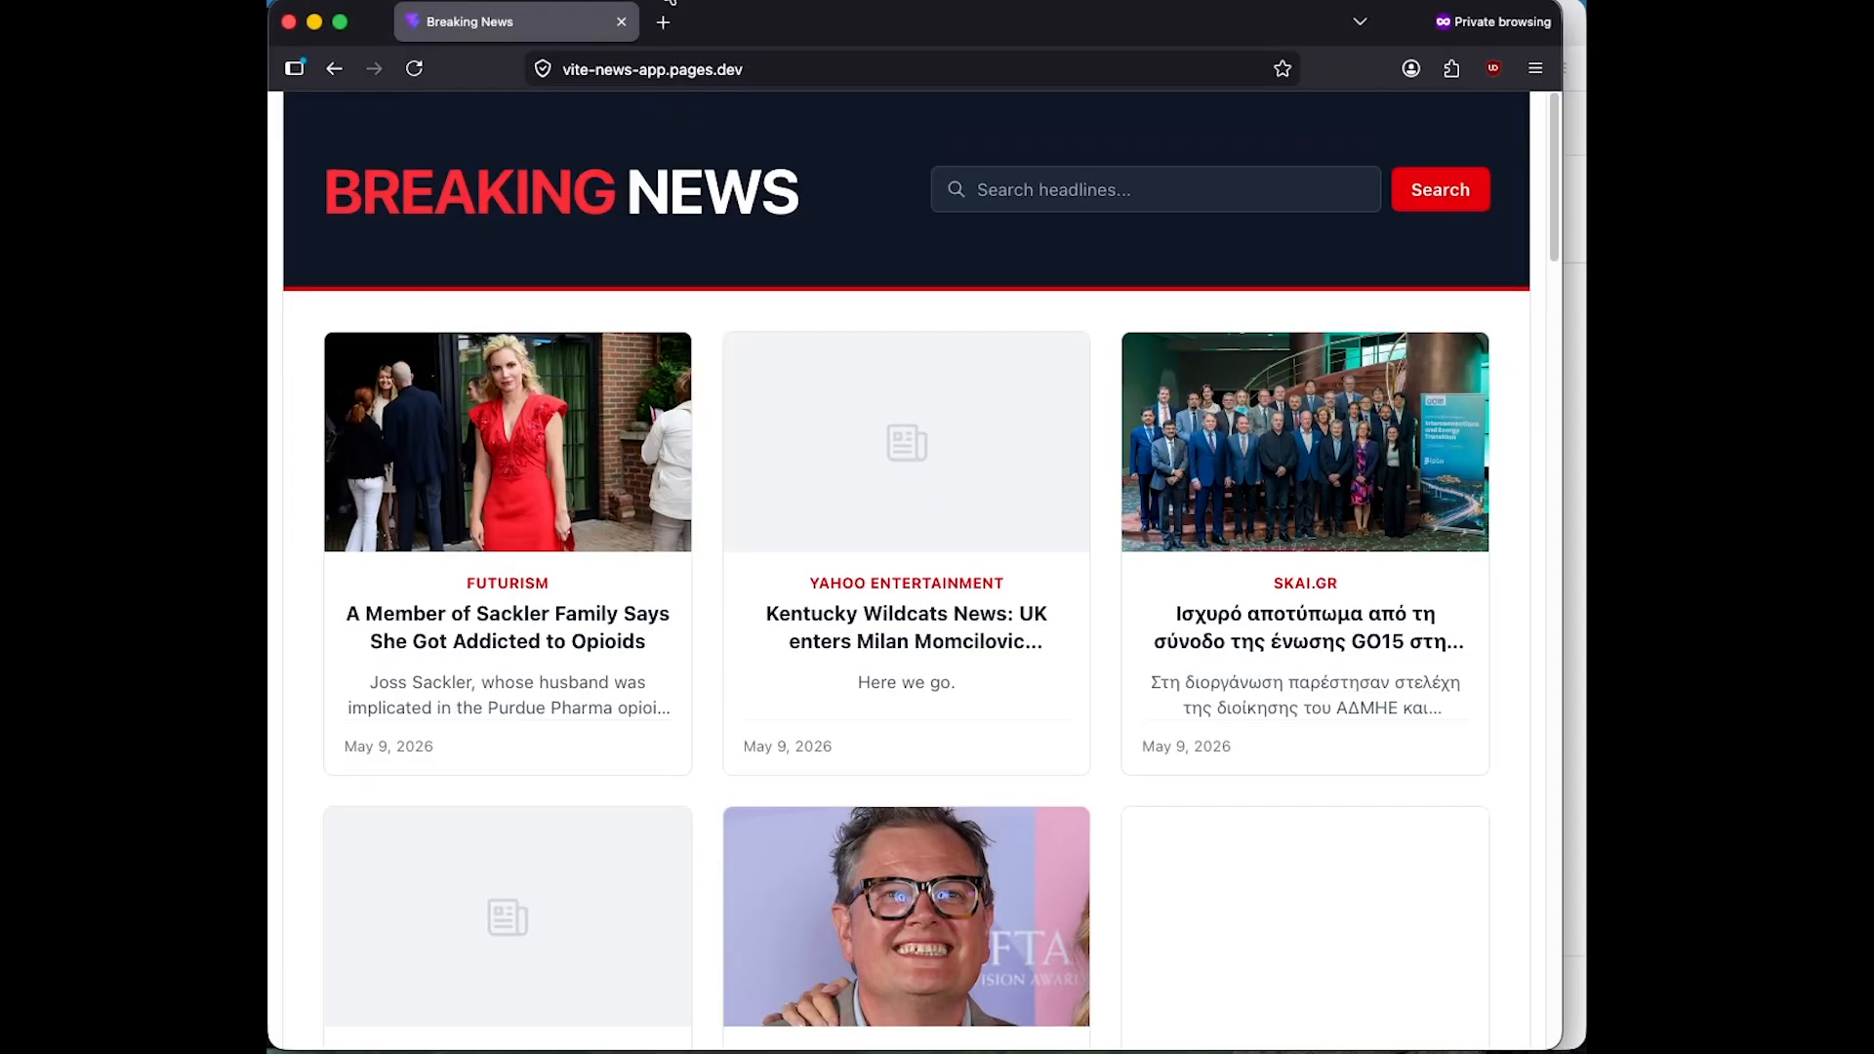
click(663, 21)
key(super+v)
key(Return)
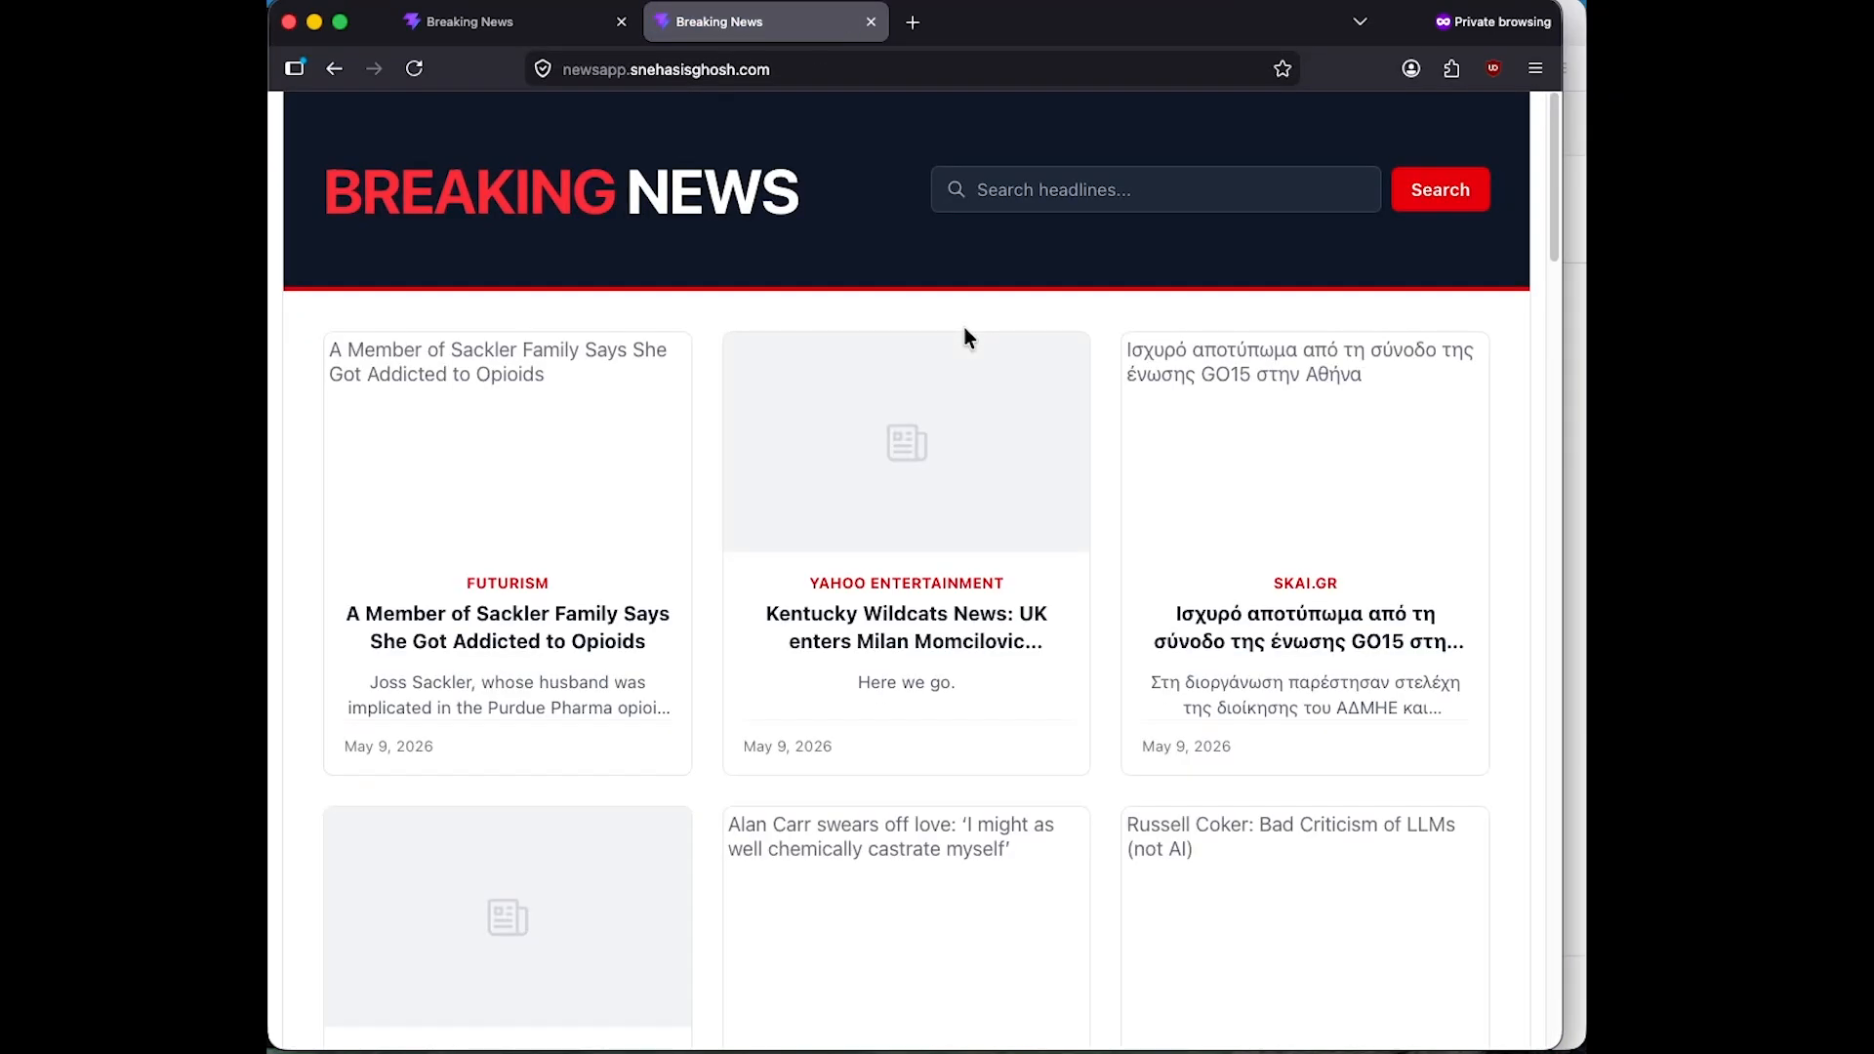
- Look through the articles on the custom domain site and go to page 2 of the listing
scroll(964, 329, down, 20)
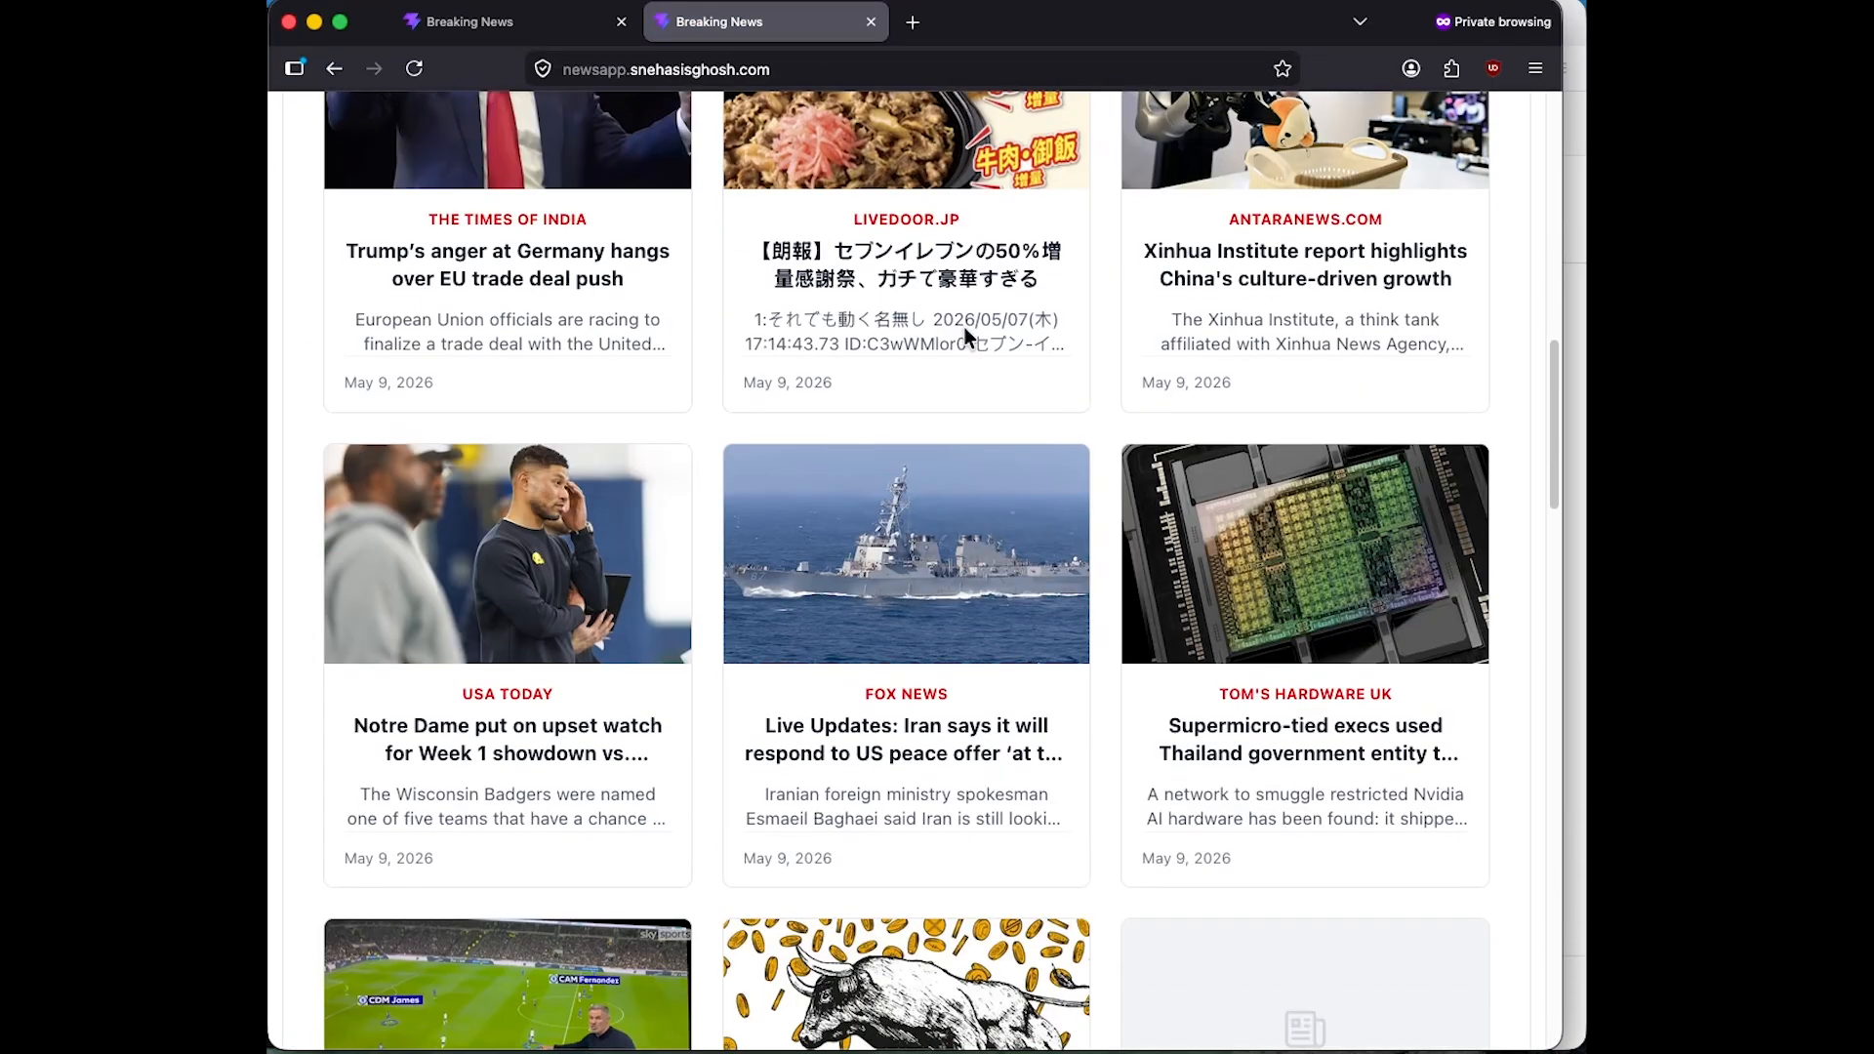
scroll(965, 332, down, 4)
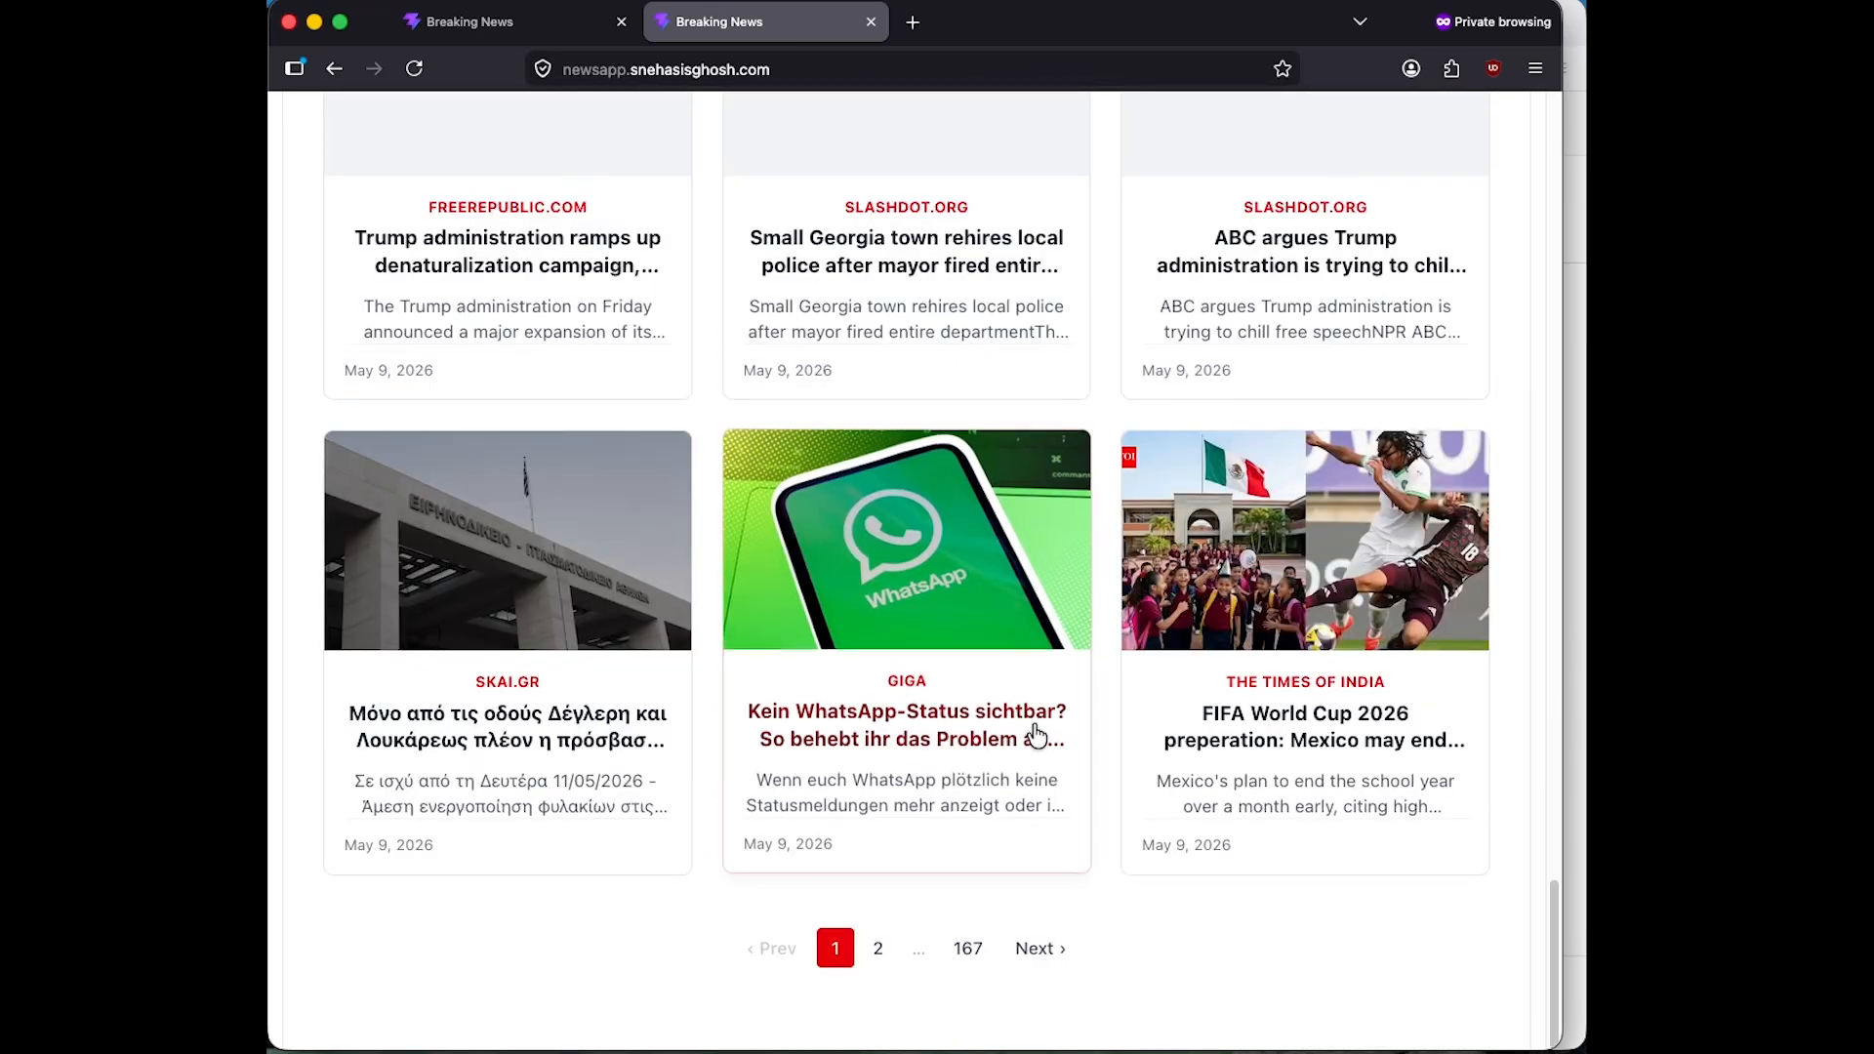
click(877, 949)
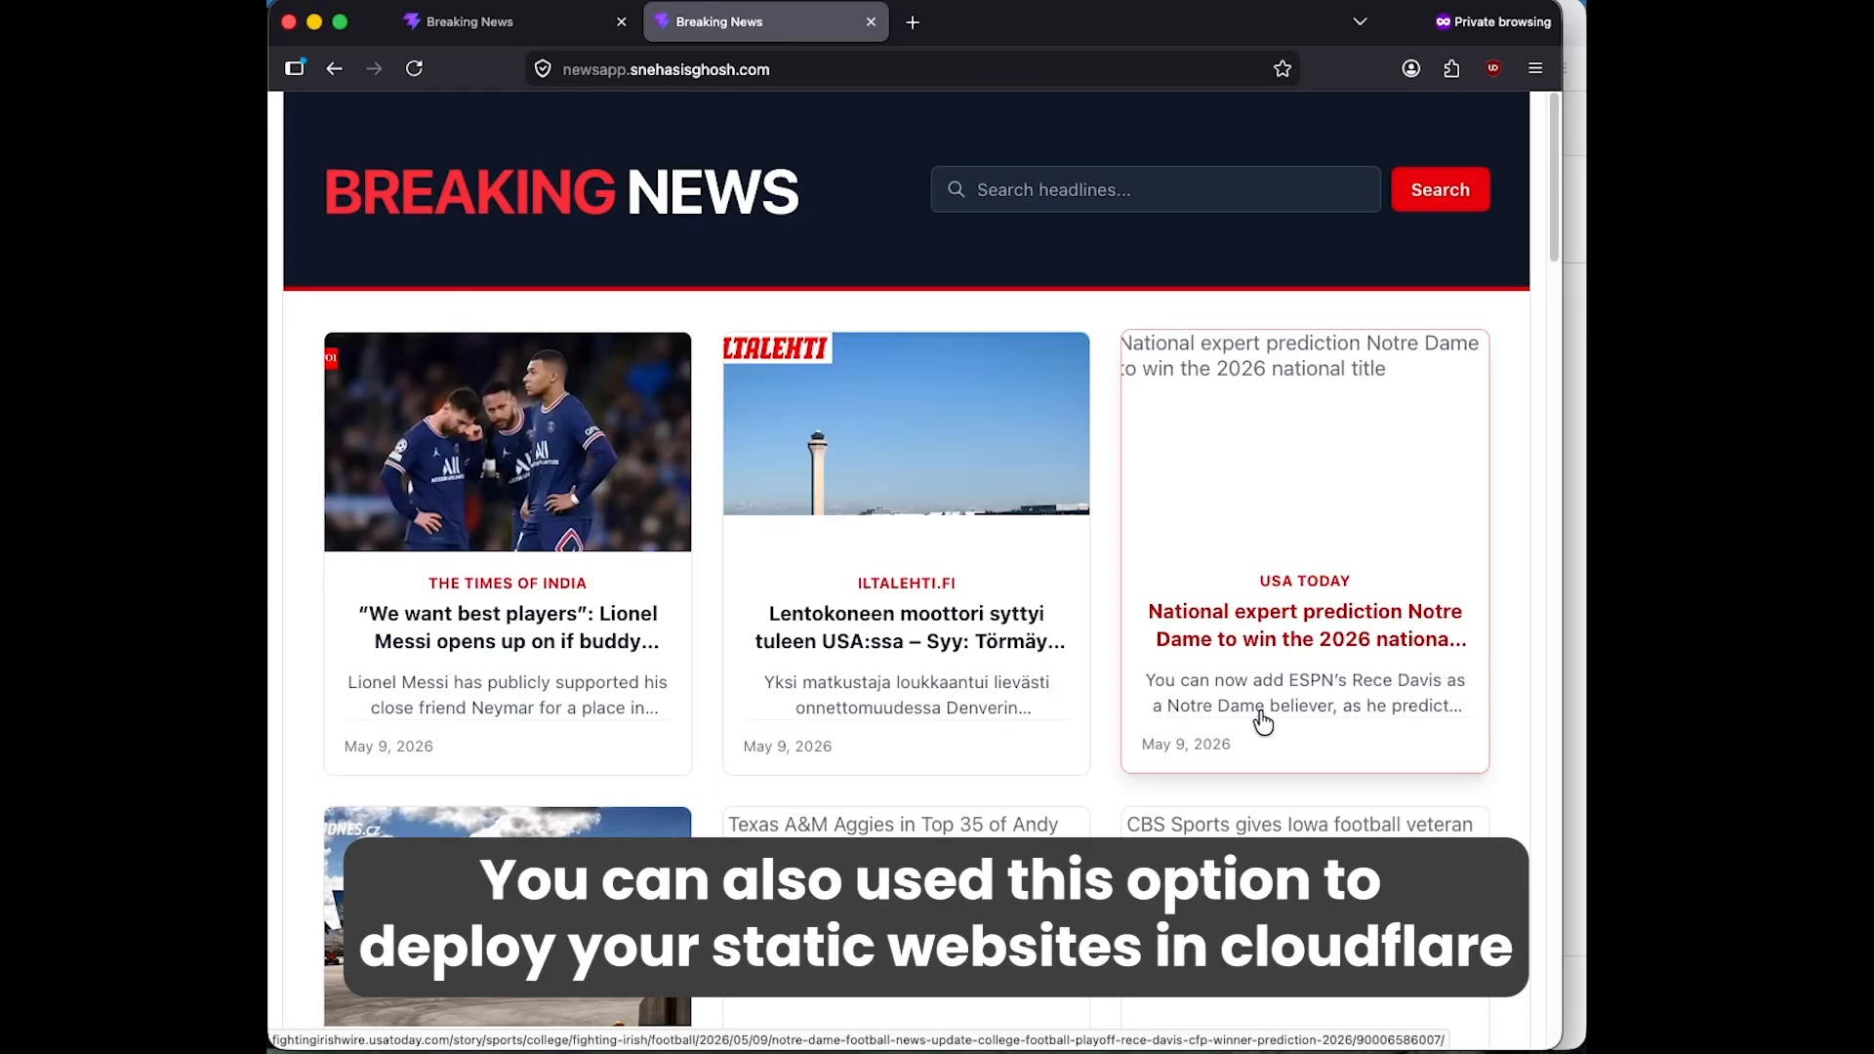